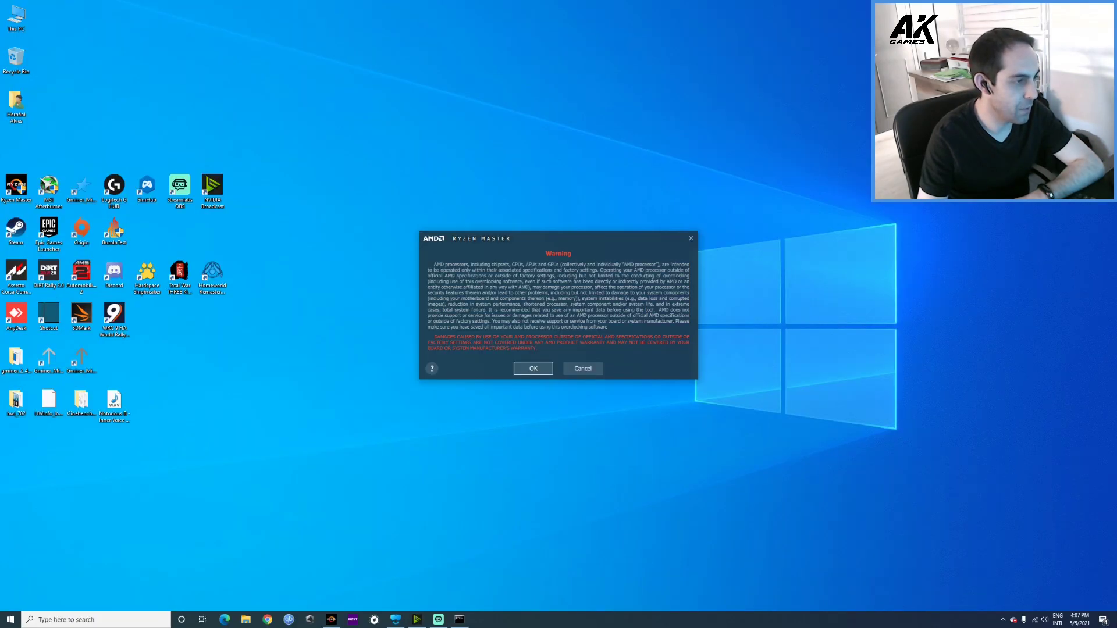
# Accept the Ryzen Master warning and compare the Creator Mode and Game Mode profiles, ending on Game Mode.
pyautogui.click(532, 368)
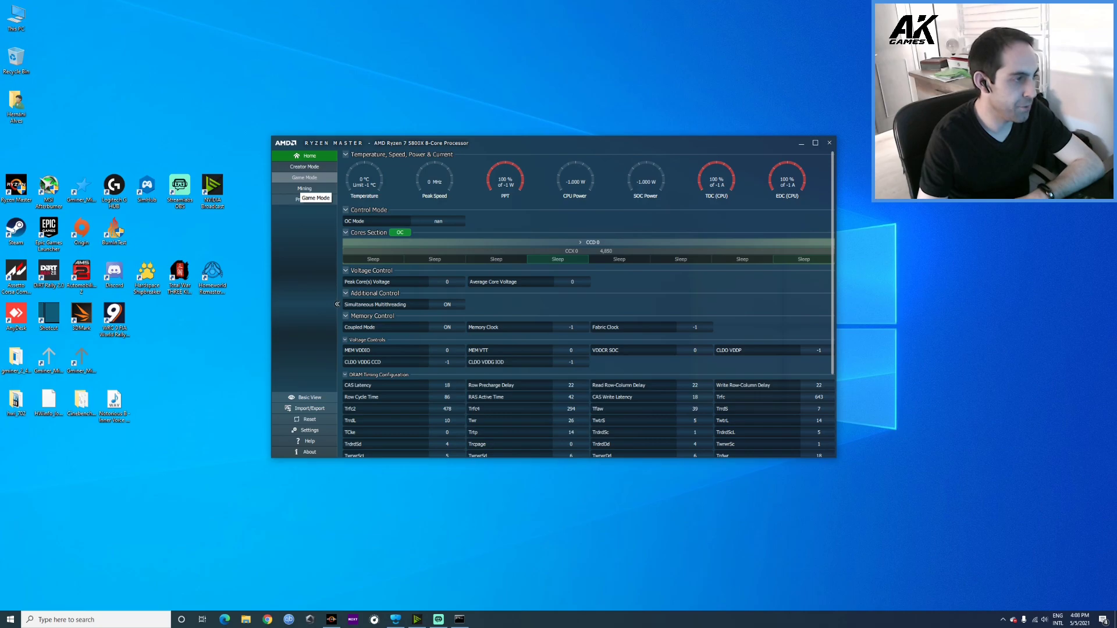
pyautogui.click(304, 178)
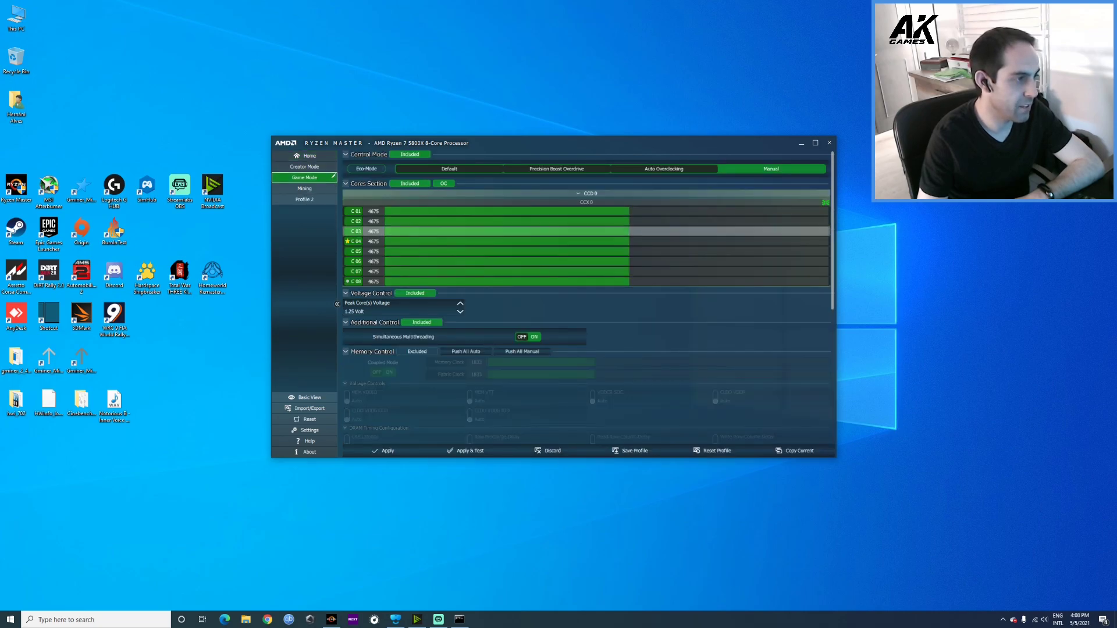
pyautogui.click(305, 166)
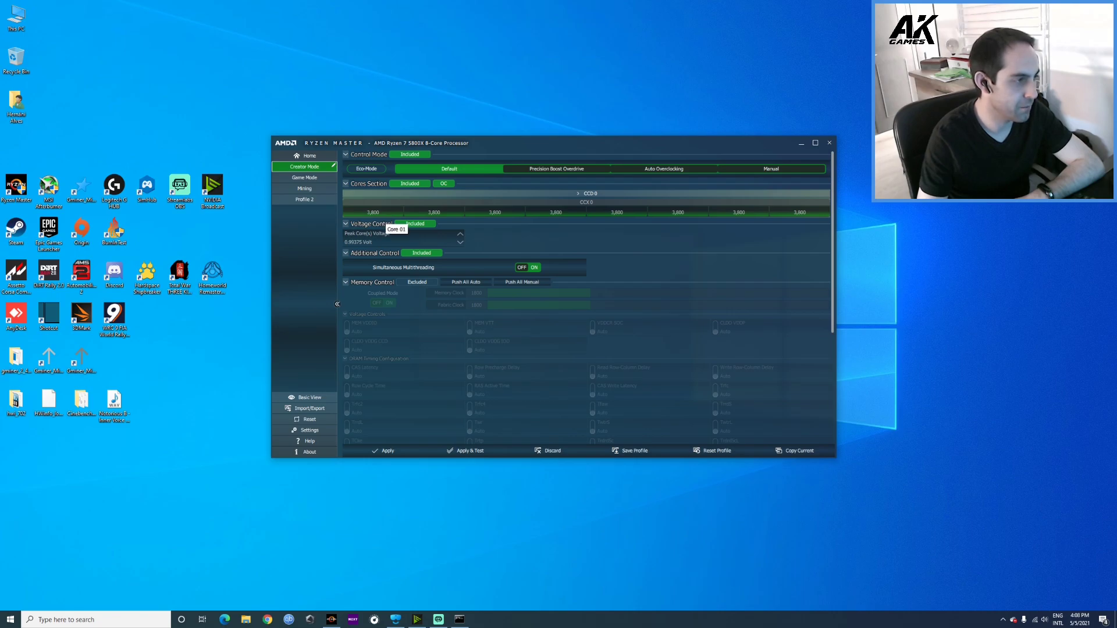
pyautogui.click(304, 178)
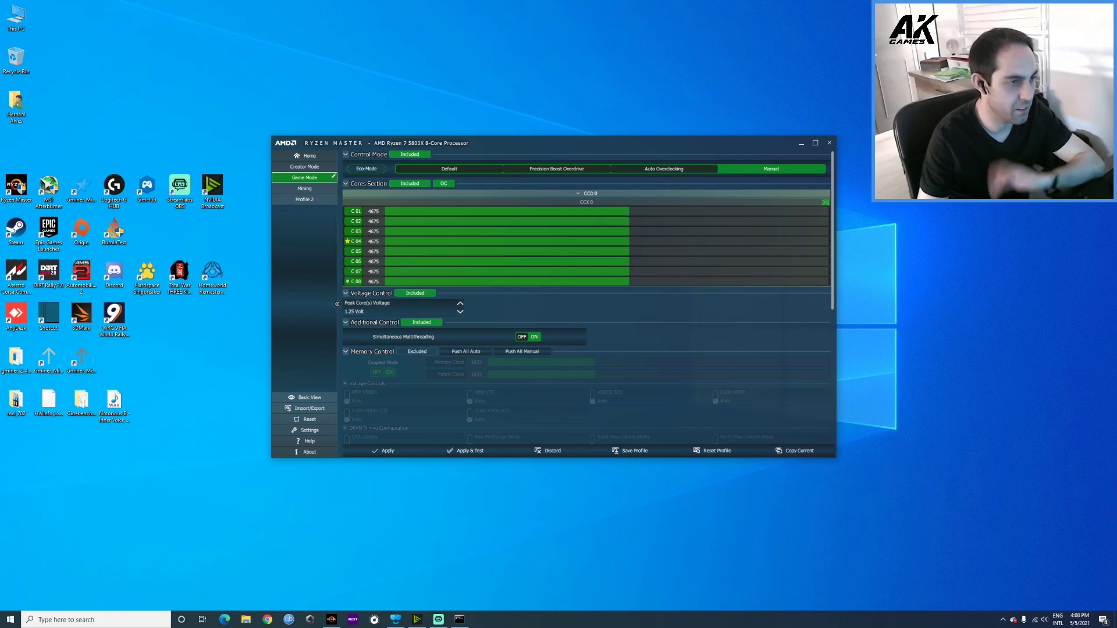
pyautogui.moveTo(727, 148); pyautogui.dragTo(743, 139)
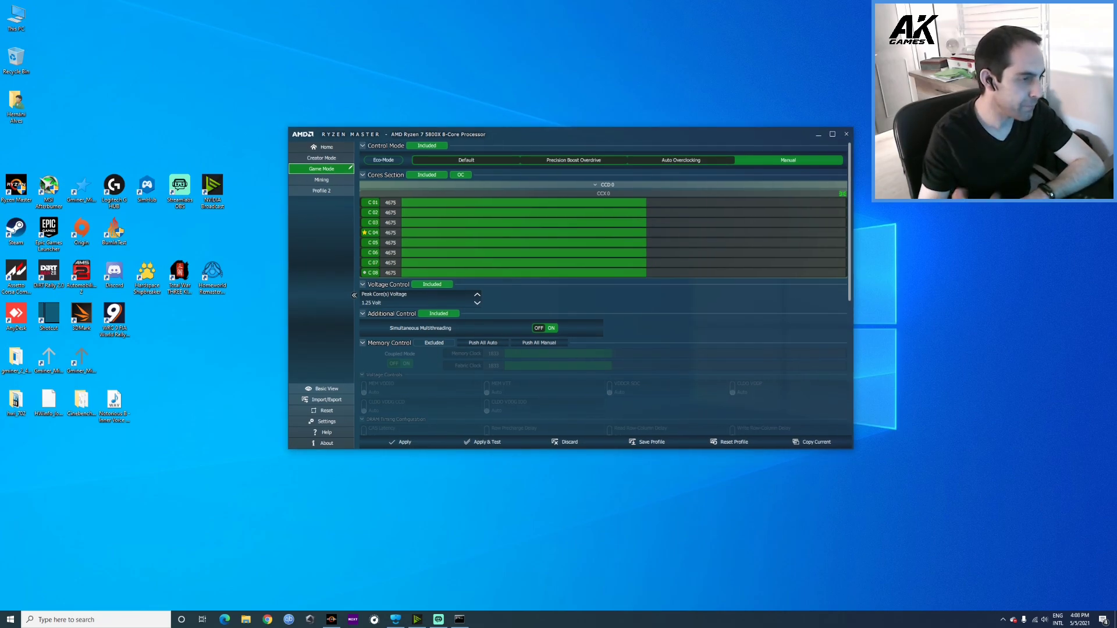
pyautogui.moveTo(744, 139); pyautogui.dragTo(739, 146)
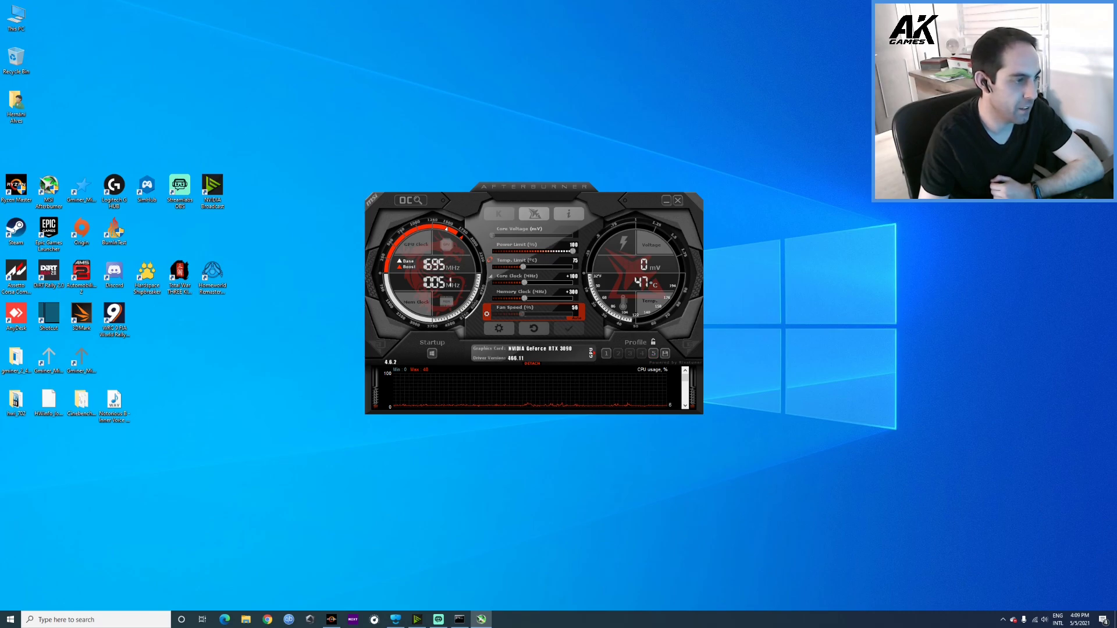
# Open the MSI Afterburner properties and examine the custom automatic fan speed curve.
pyautogui.click(498, 329)
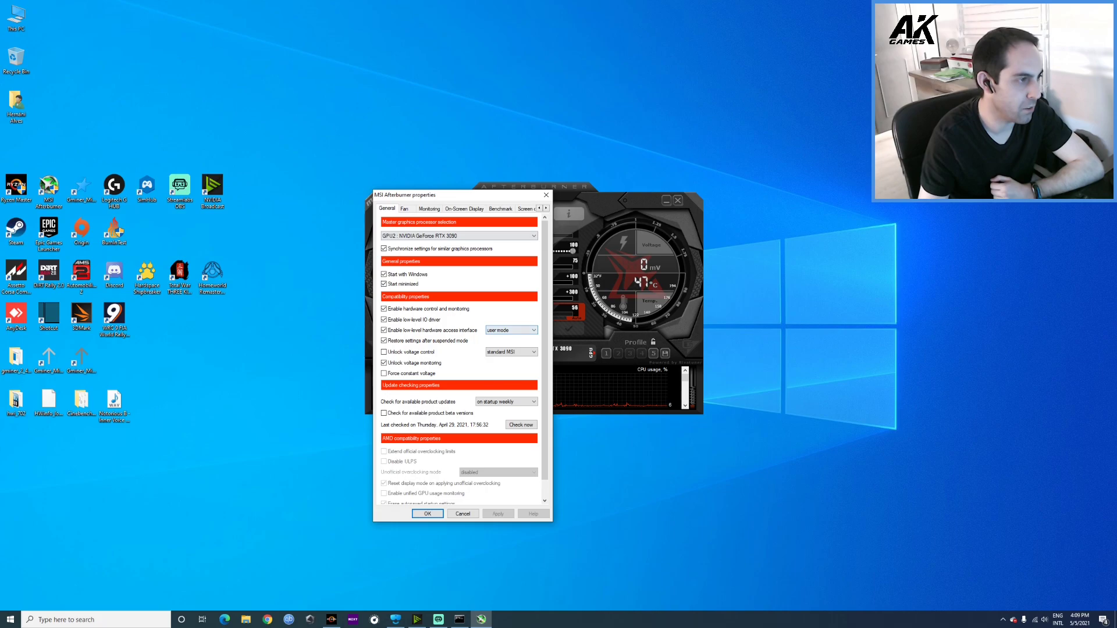
pyautogui.click(404, 209)
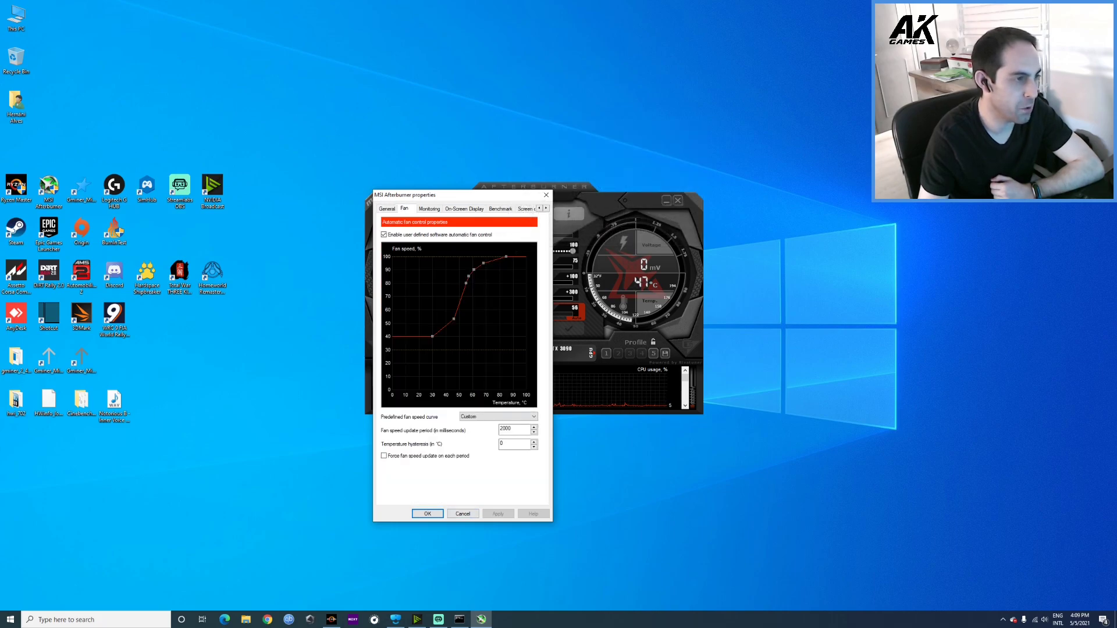
pyautogui.moveTo(486, 199); pyautogui.dragTo(826, 160)
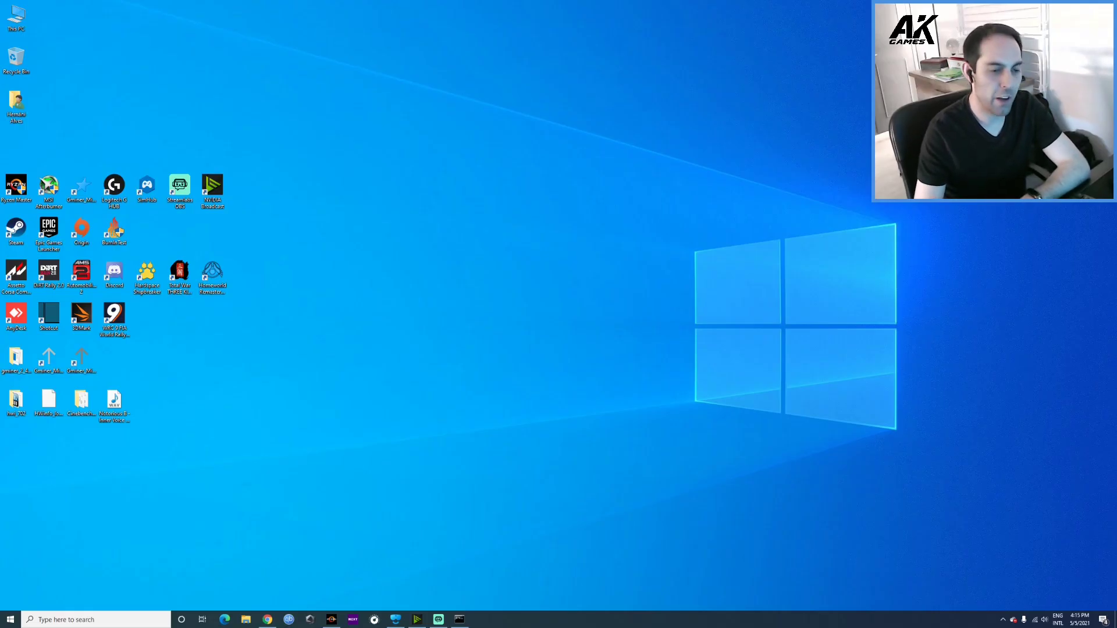
# Open NVIDIA Control Panel and bring up the 3D program settings for Assetto Corsa Competizione.
pyautogui.click(1003, 619)
pyautogui.rightClick(1030, 585)
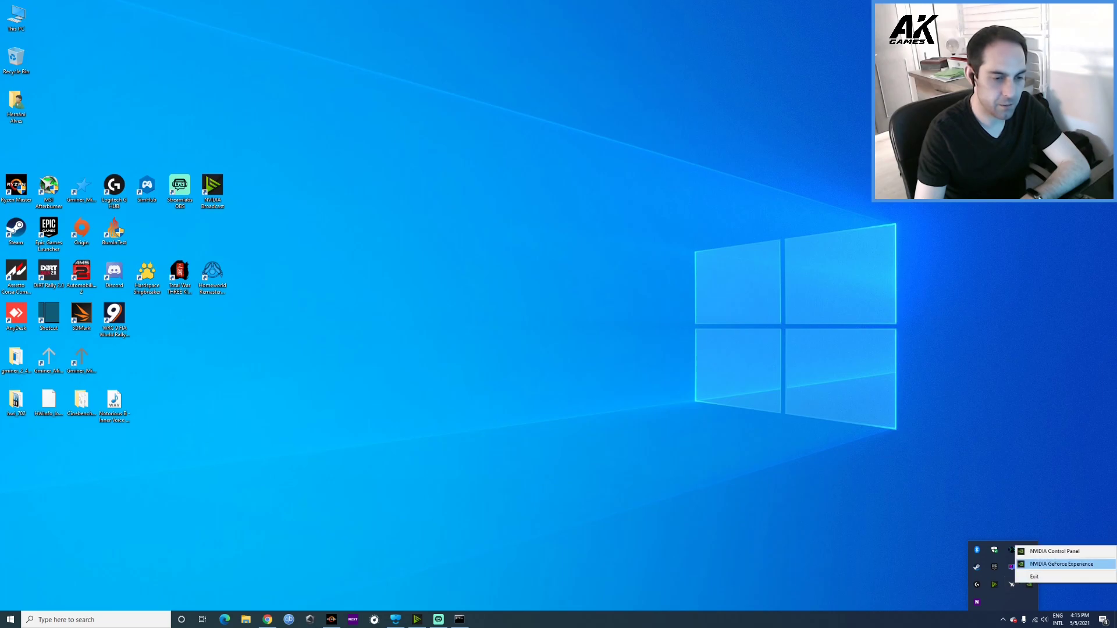
pyautogui.click(1054, 551)
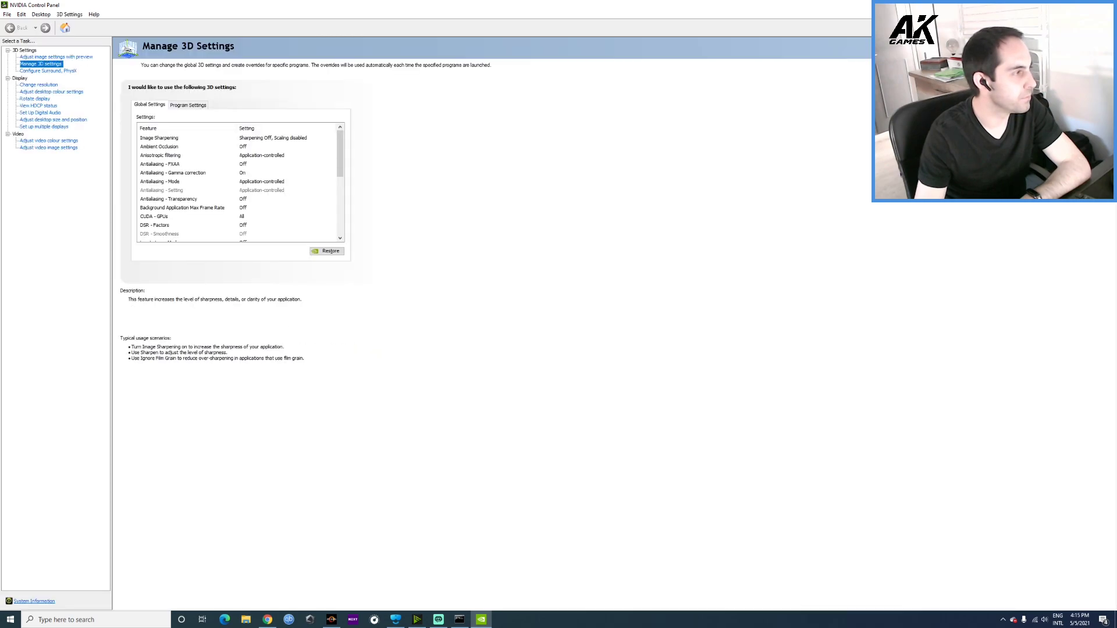
pyautogui.click(188, 105)
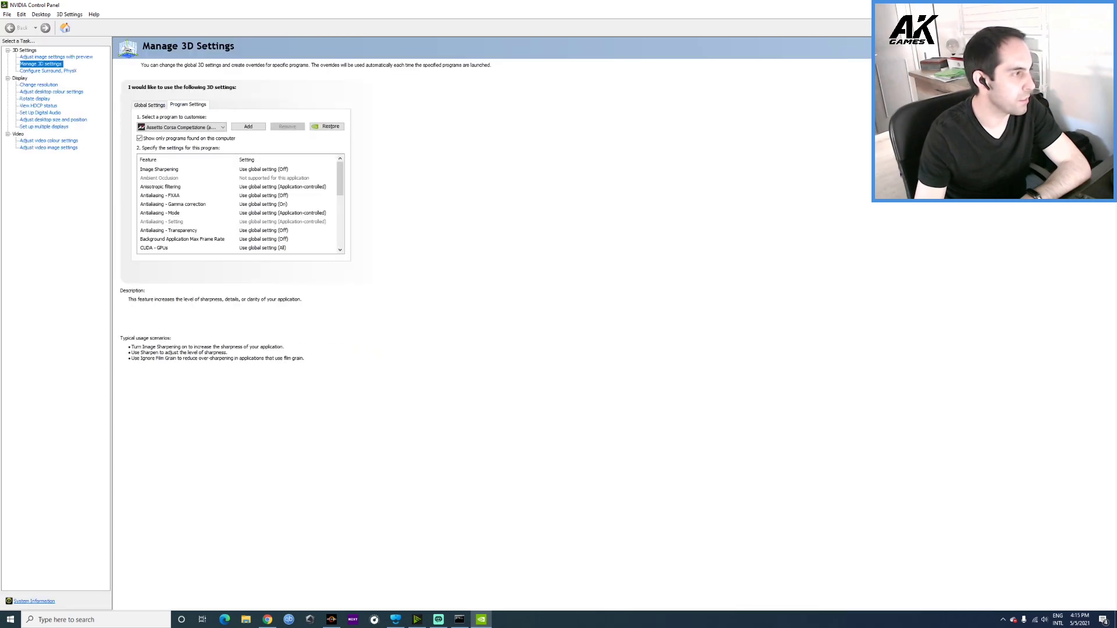
pyautogui.click(181, 127)
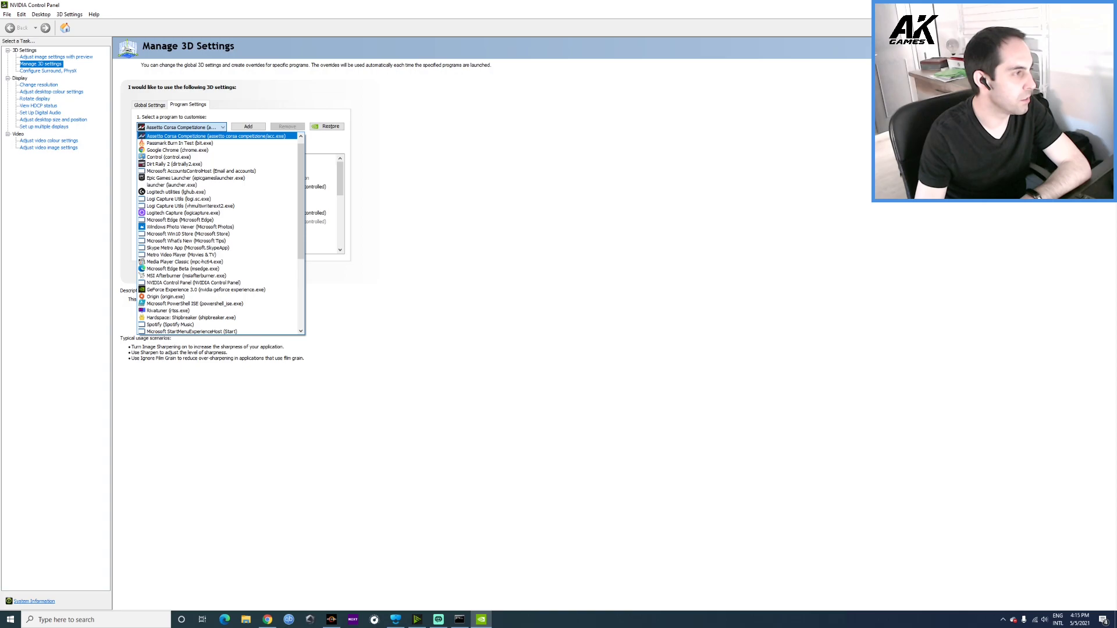
pyautogui.click(216, 136)
pyautogui.moveTo(340, 178); pyautogui.dragTo(340, 216)
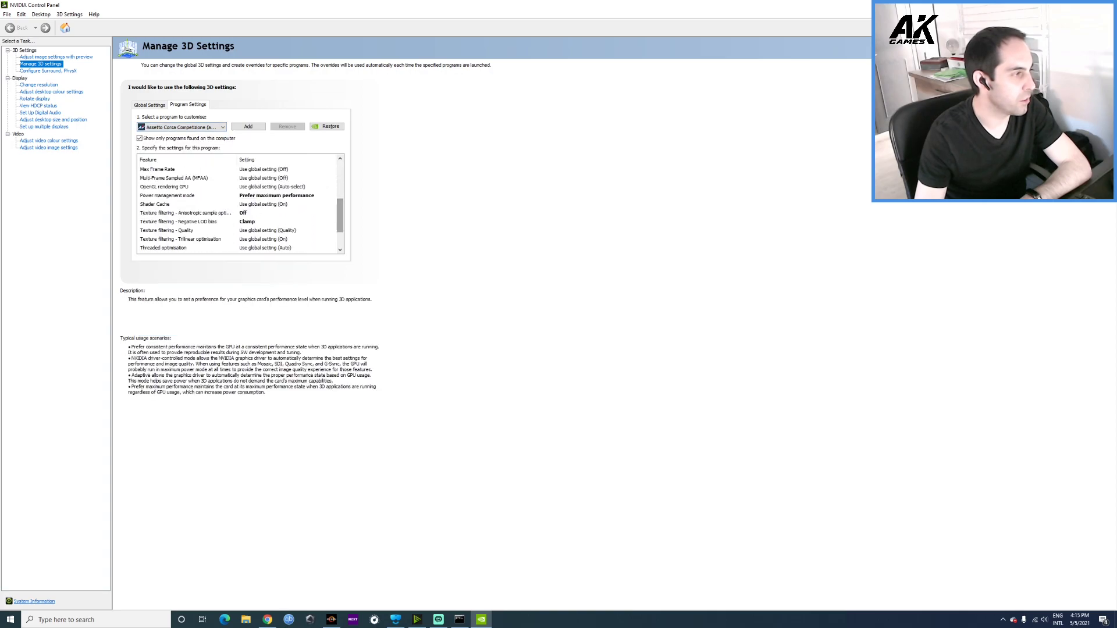
# Check the power management mode and set Texture filtering - Anisotropic sample optimisation to Off for Assetto Corsa Competizione.
pyautogui.click(276, 196)
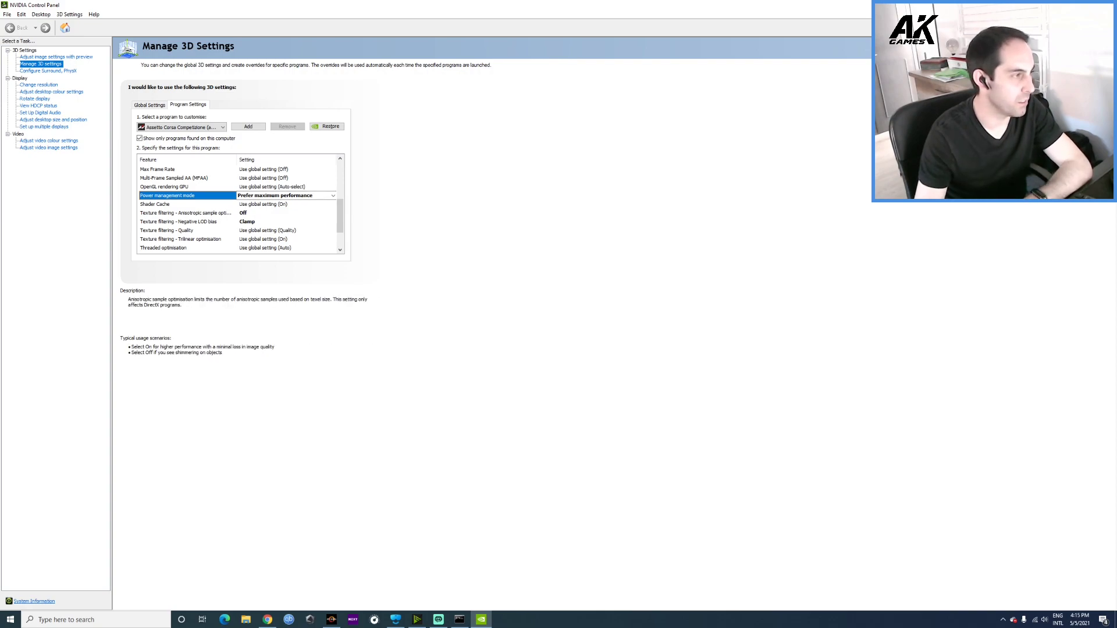
pyautogui.click(285, 213)
pyautogui.click(285, 213)
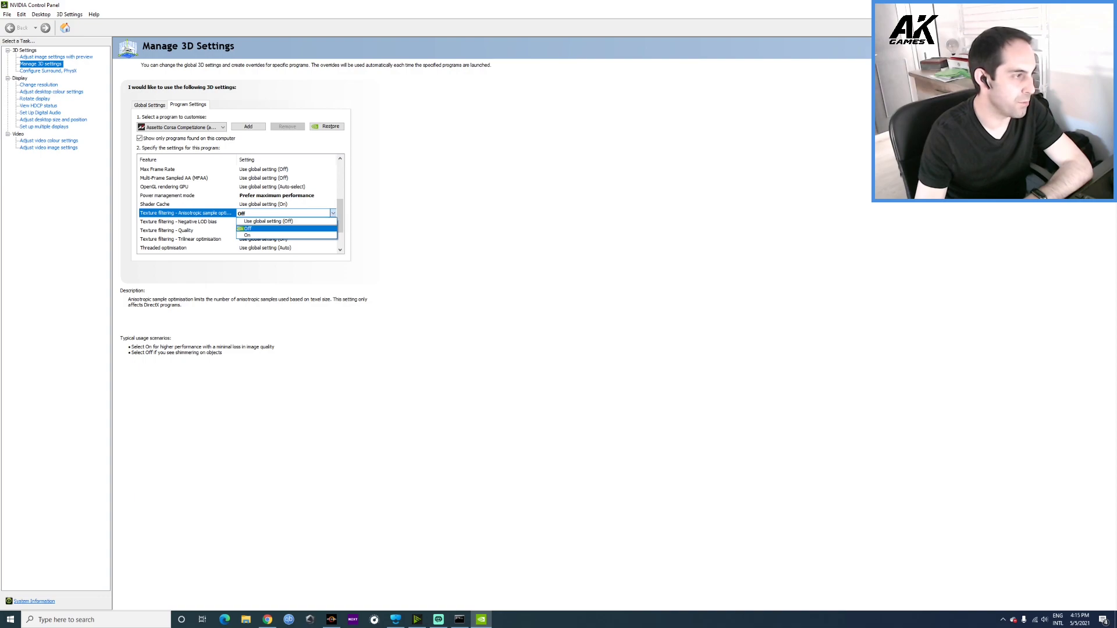
pyautogui.press('Return')
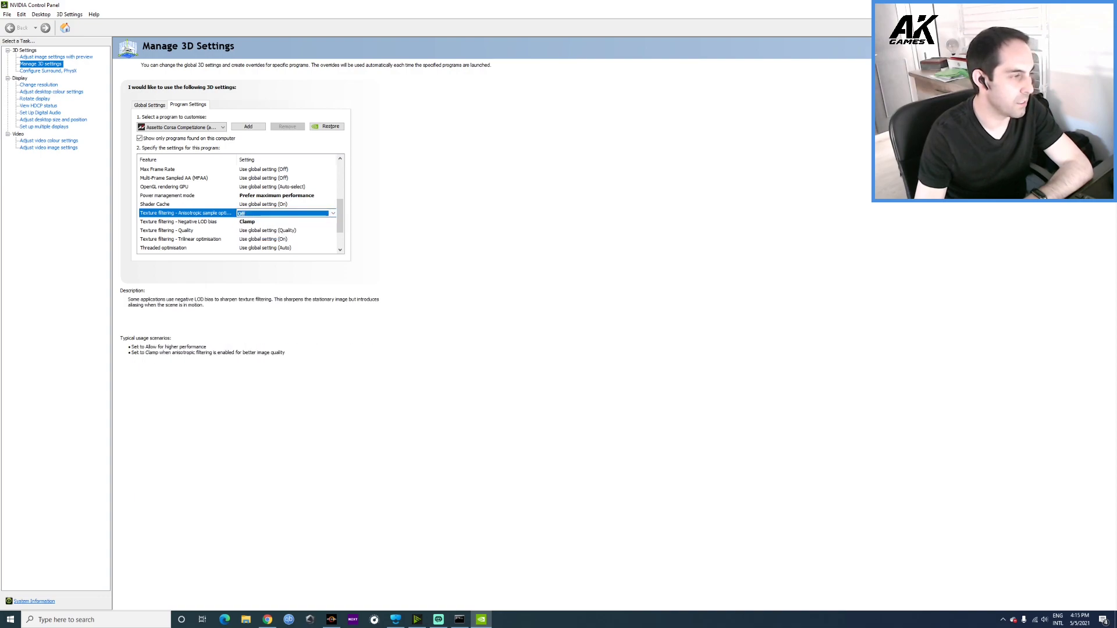
# Set Texture filtering - Negative LOD bias to Clamp for Assetto Corsa Competizione.
pyautogui.scroll(-1, 186, 212)
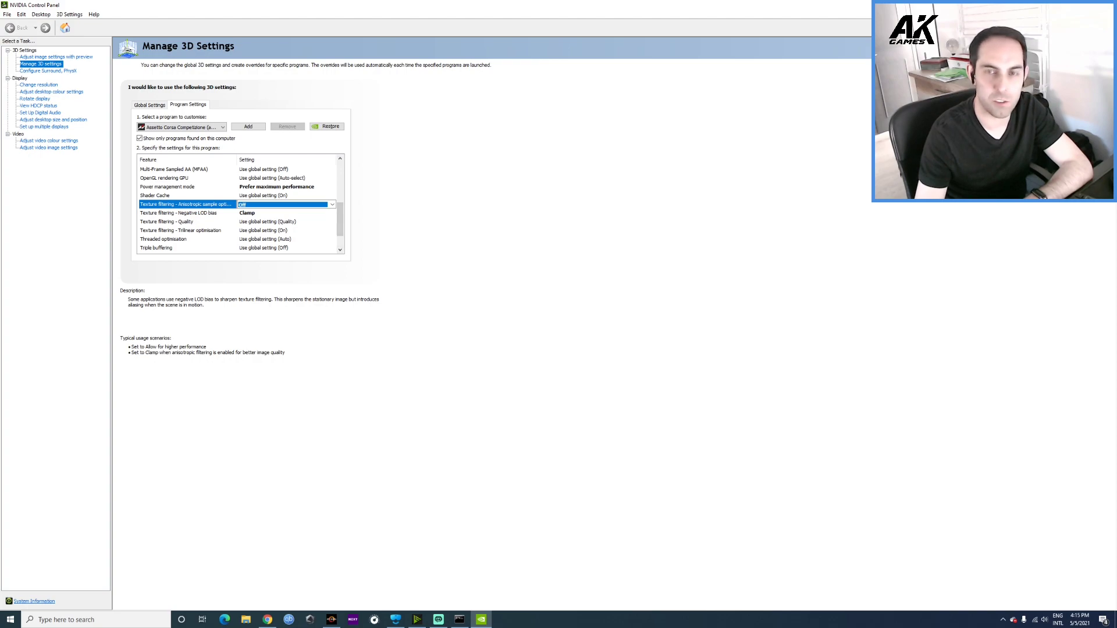
pyautogui.click(247, 213)
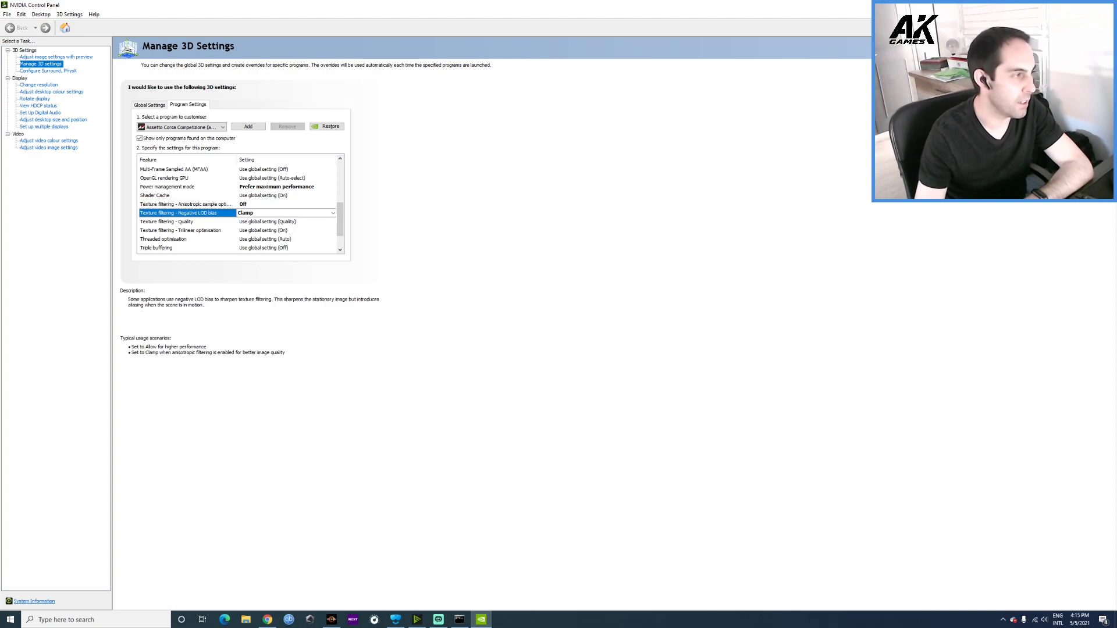
pyautogui.click(285, 213)
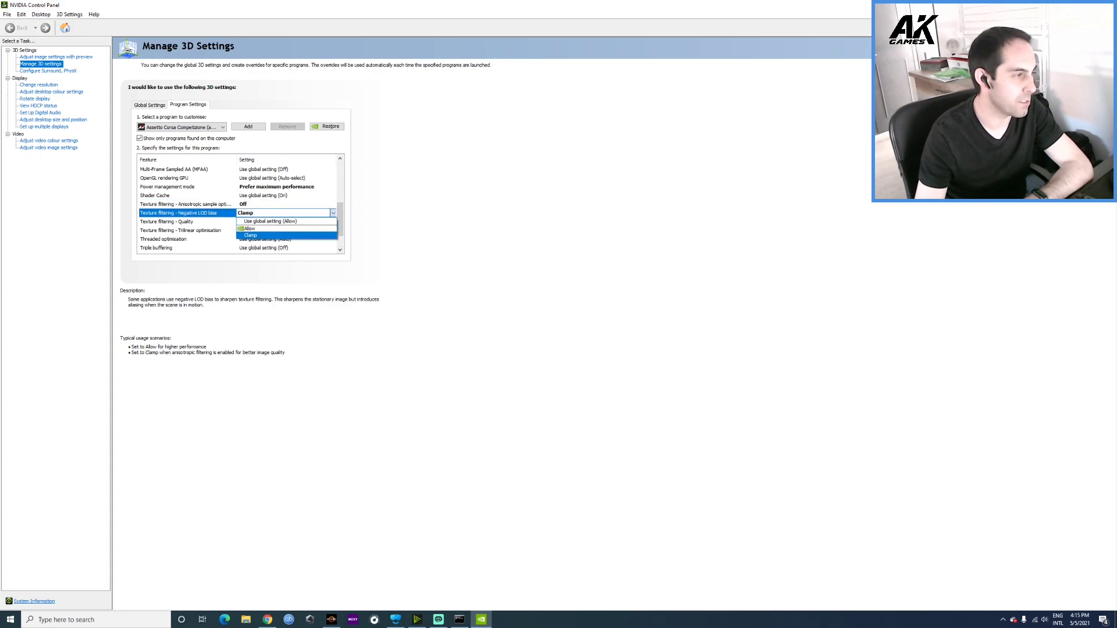
pyautogui.click(285, 235)
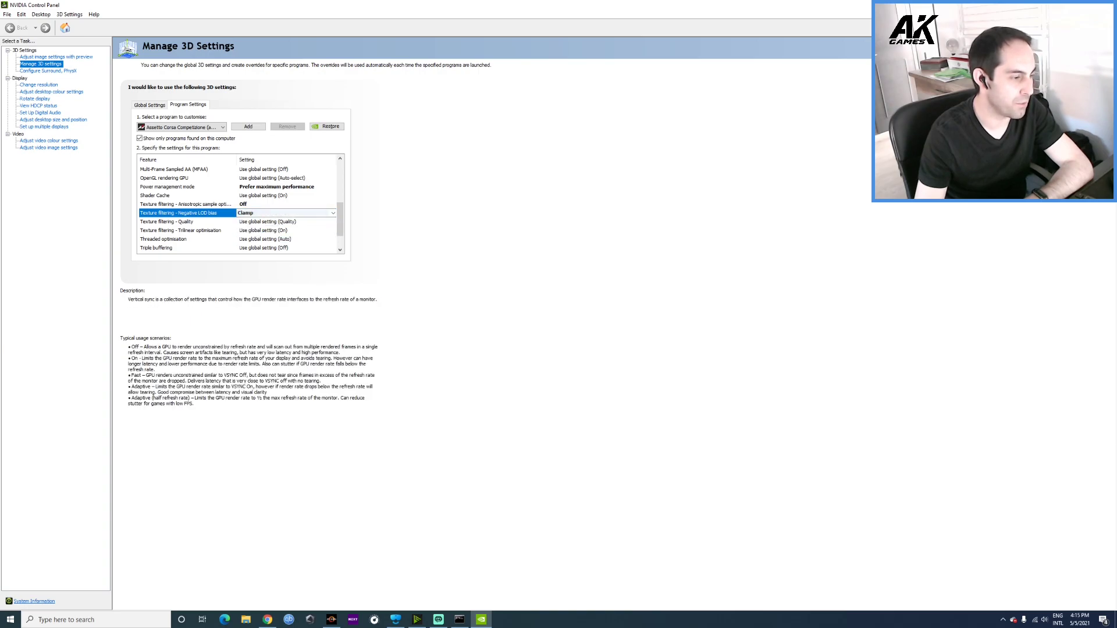
# Switch to Chrome to read the guide's Anisotropic Sample Optimization and Negative LOD Bias sections, returning to the remaining NVIDIA Control Panel settings.
pyautogui.click(267, 619)
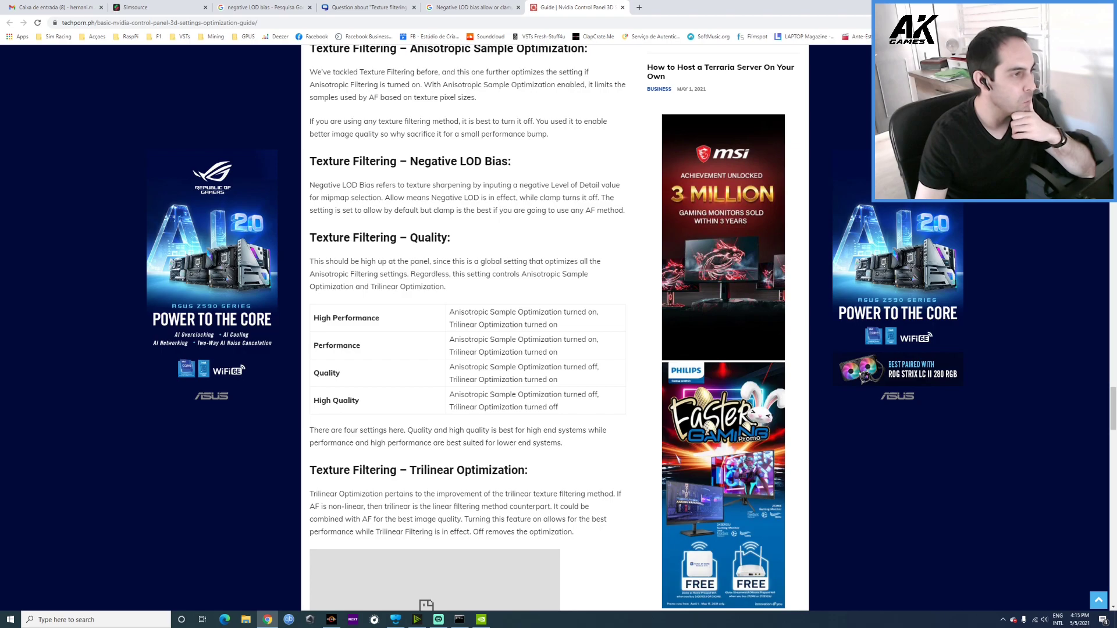
pyautogui.scroll(1, 552, 327)
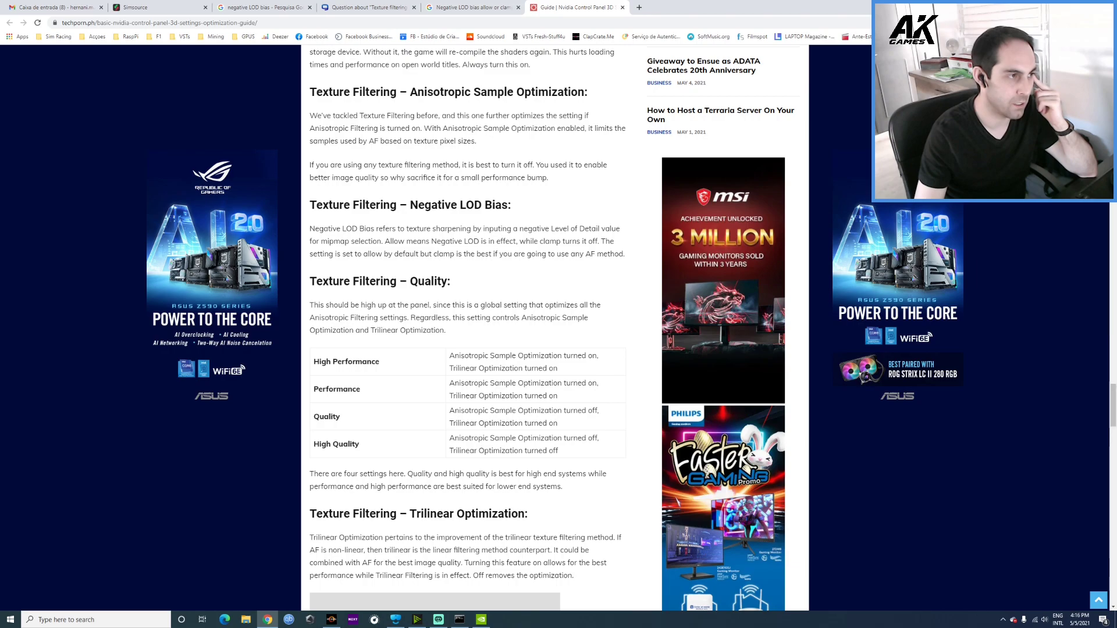
pyautogui.moveTo(409, 92); pyautogui.dragTo(585, 92)
pyautogui.click(584, 92)
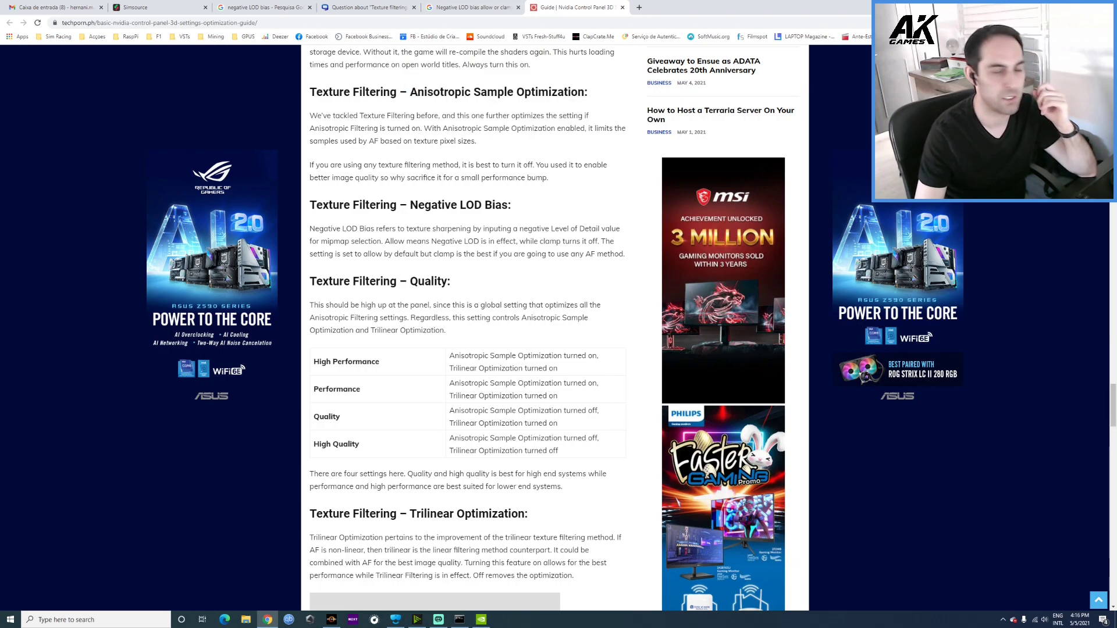
pyautogui.moveTo(409, 92); pyautogui.dragTo(551, 92)
pyautogui.click(551, 92)
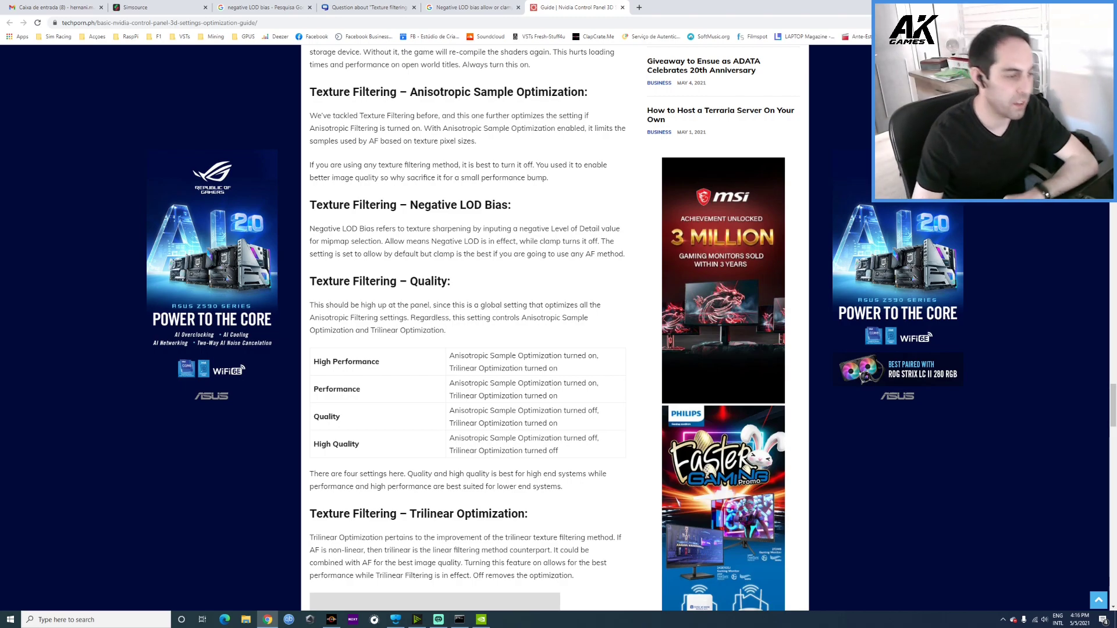
pyautogui.hotkey('alt', 'Tab')
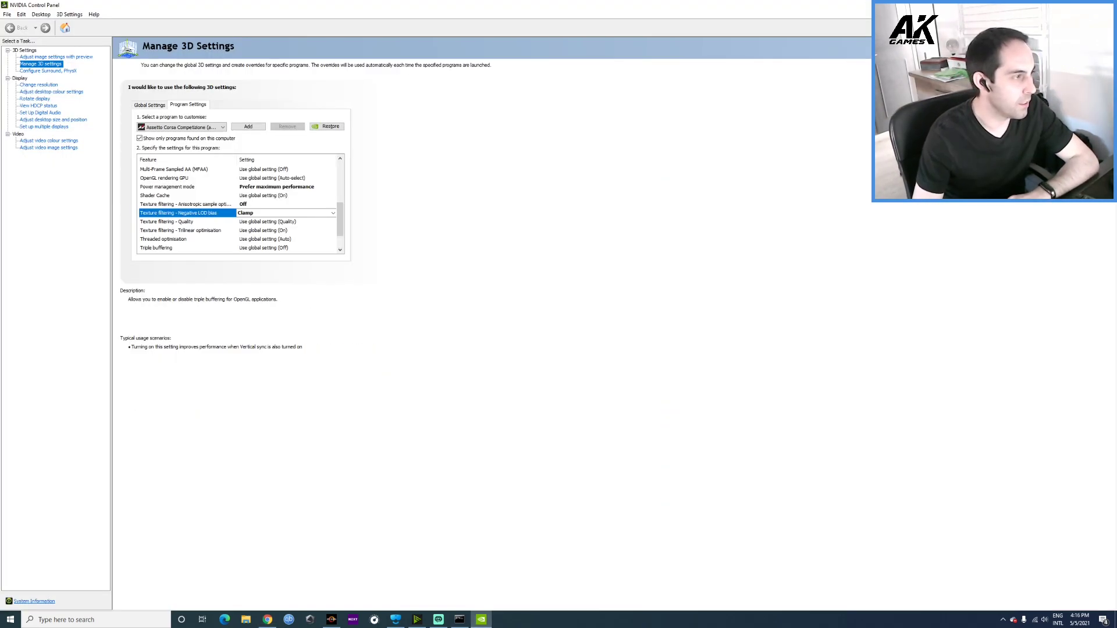
pyautogui.scroll(-1, 239, 206)
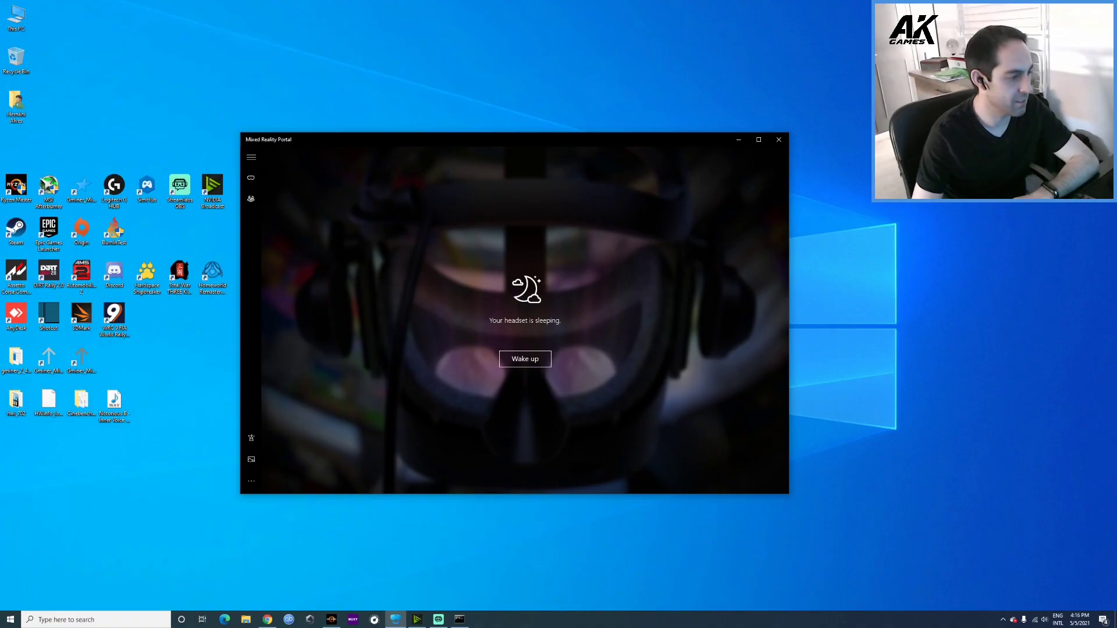
# Open the headset display settings from Mixed Reality Portal.
pyautogui.click(251, 481)
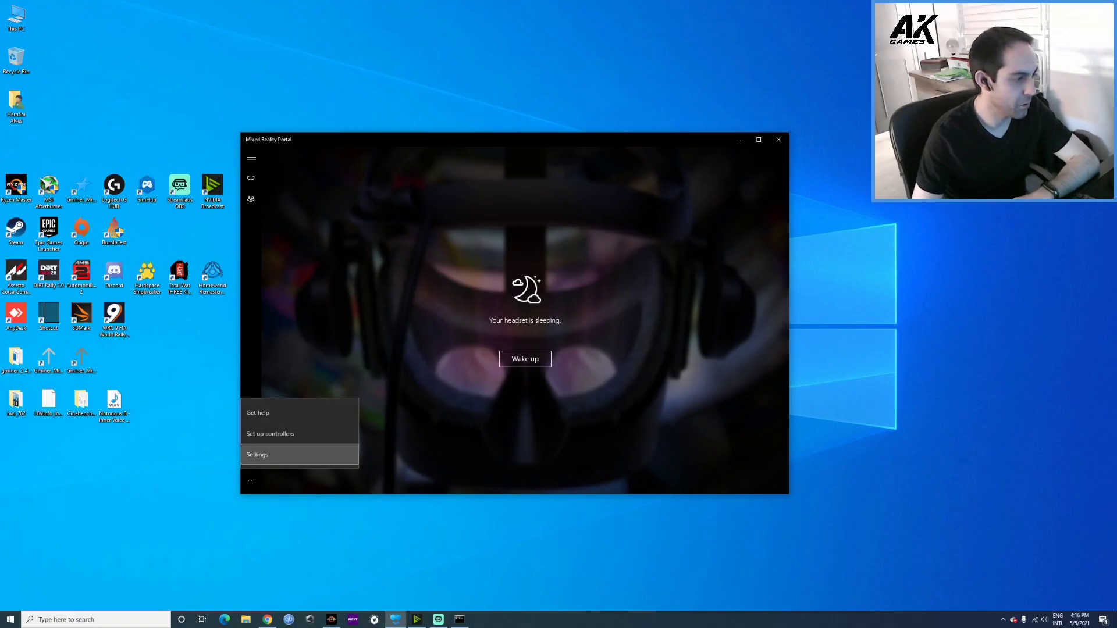
pyautogui.click(257, 454)
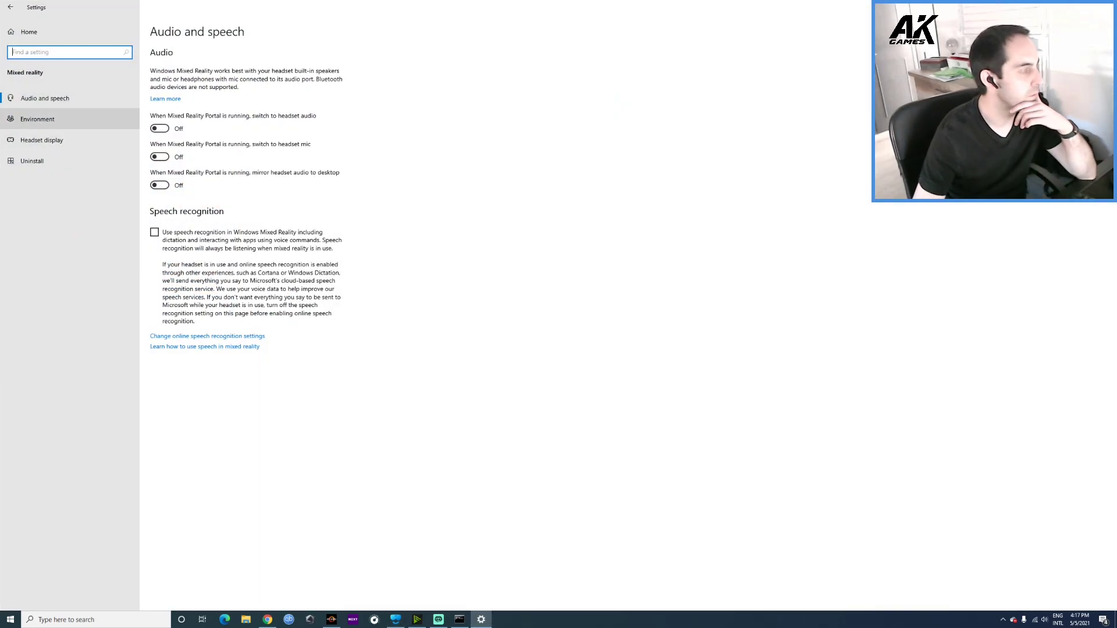
pyautogui.click(41, 140)
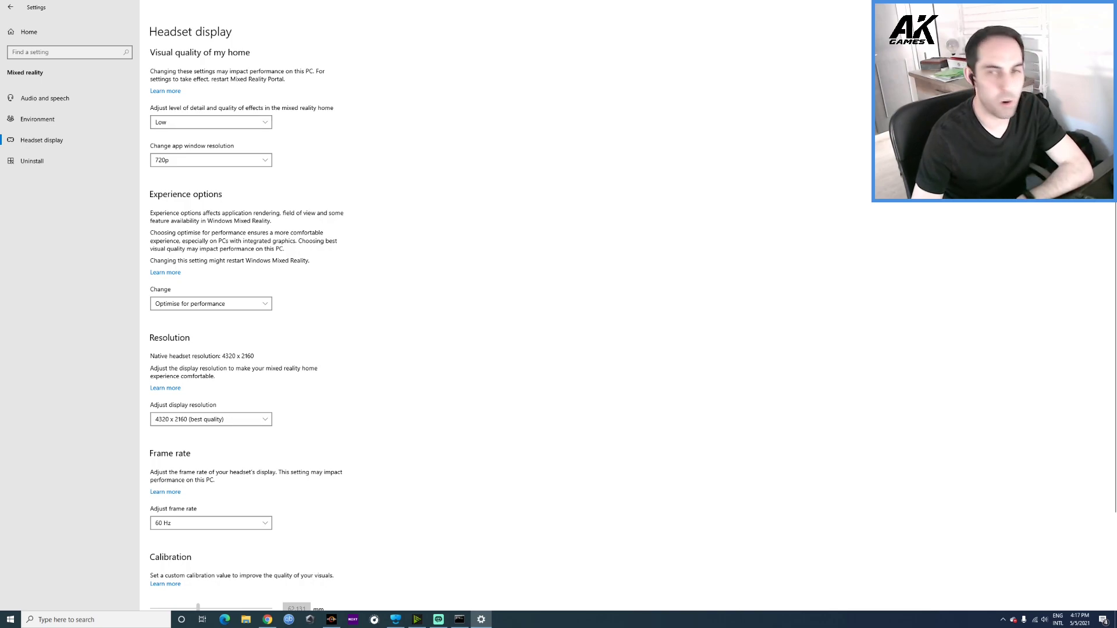
# Set the mixed reality home's level of detail to Low and the app window resolution to 720p.
pyautogui.click(210, 122)
pyautogui.click(211, 121)
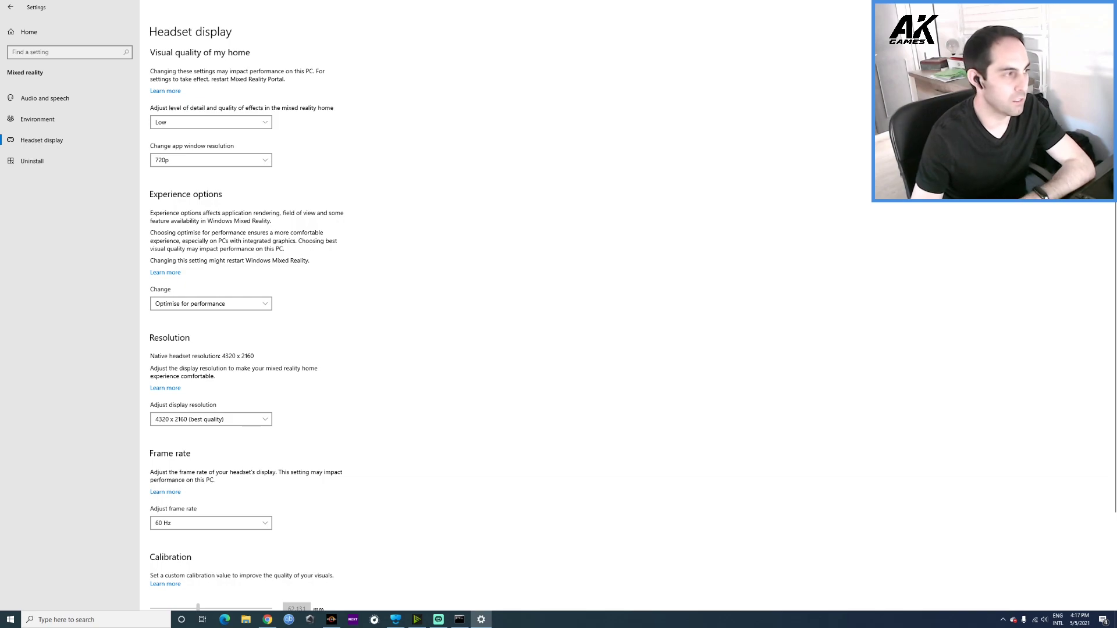
pyautogui.click(210, 160)
pyautogui.click(210, 160)
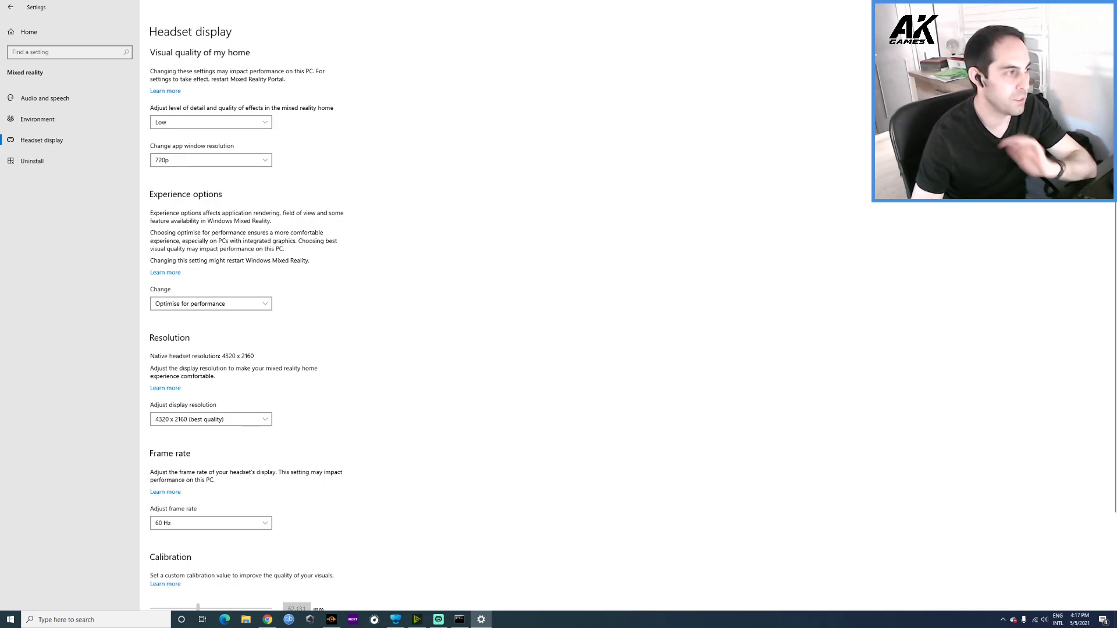
pyautogui.click(211, 123)
pyautogui.click(211, 122)
pyautogui.click(211, 160)
pyautogui.click(211, 160)
pyautogui.click(211, 160)
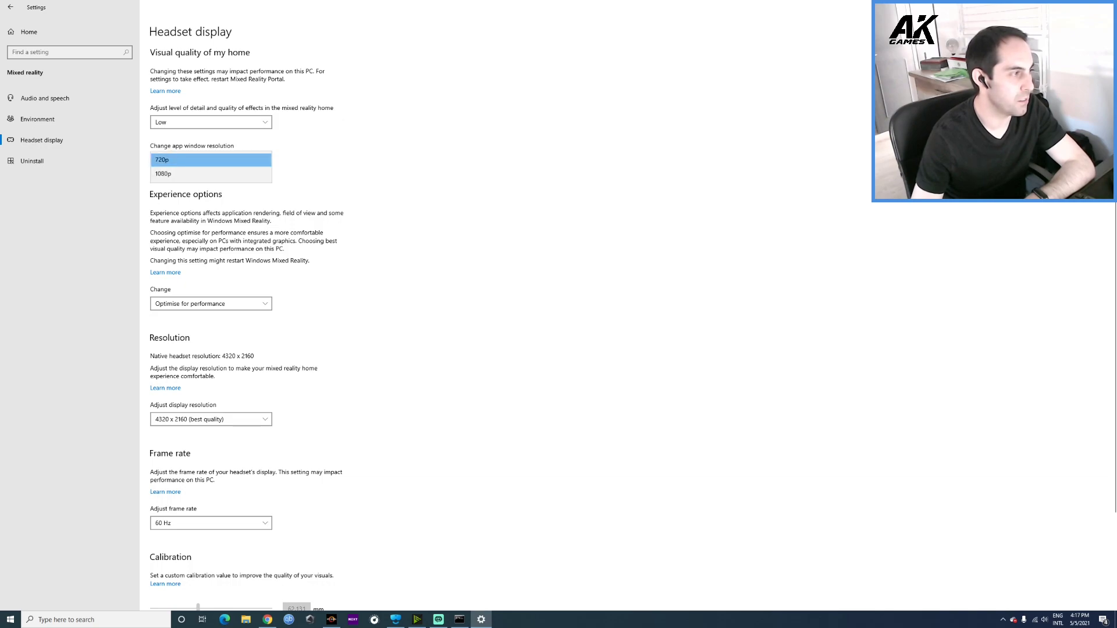
pyautogui.click(210, 160)
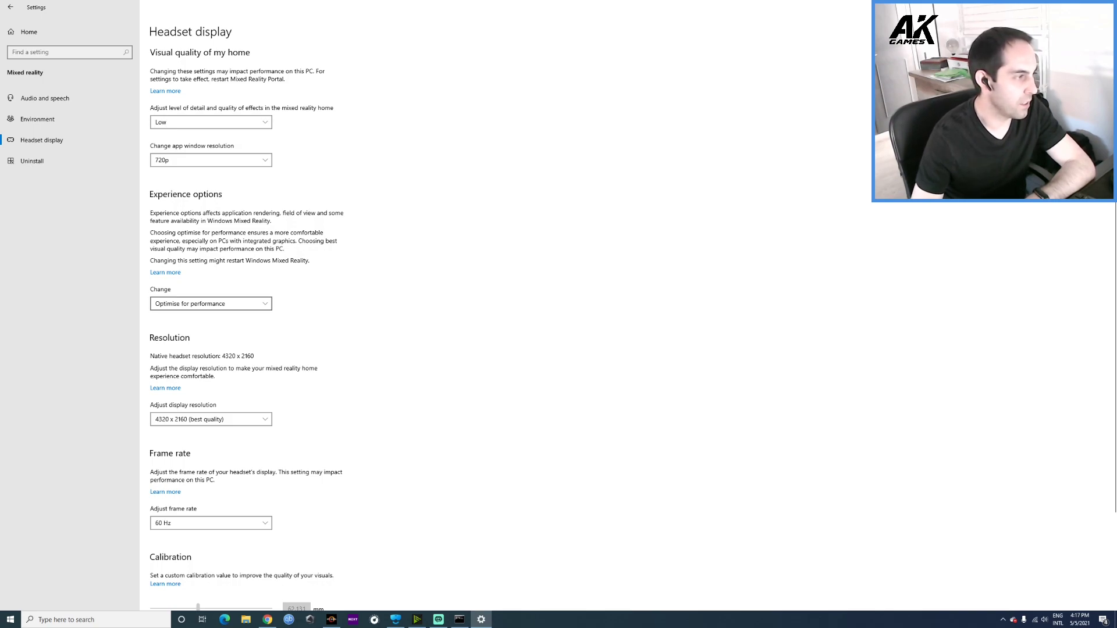
# Set the experience option to Optimise for performance and the display resolution to 4320 x 2160 (best quality).
pyautogui.click(210, 303)
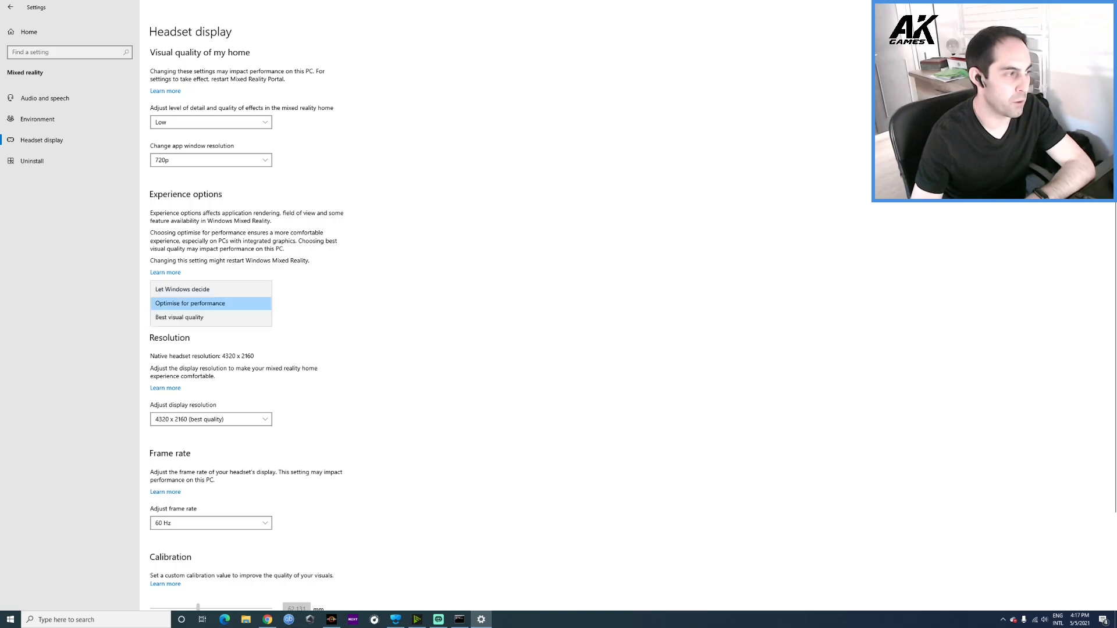
pyautogui.click(210, 303)
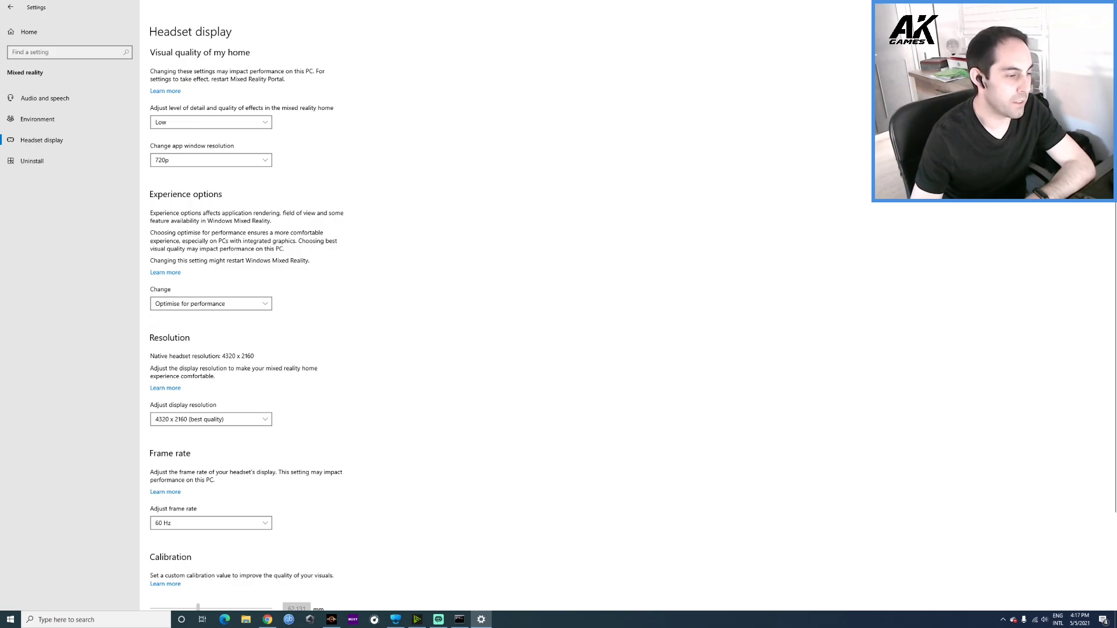
pyautogui.click(395, 620)
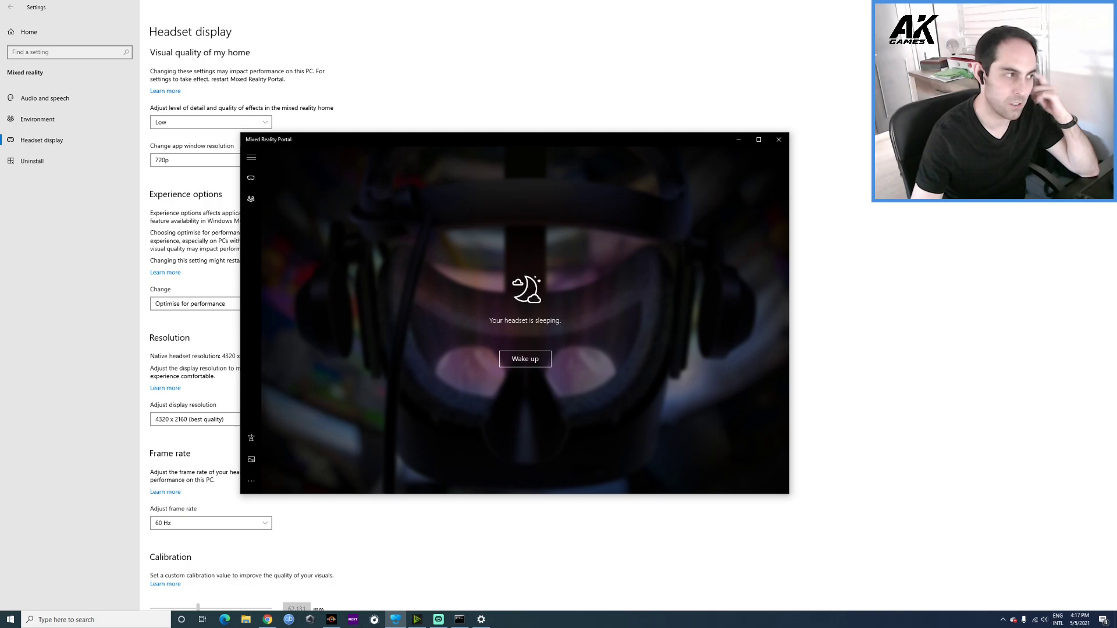
pyautogui.click(738, 140)
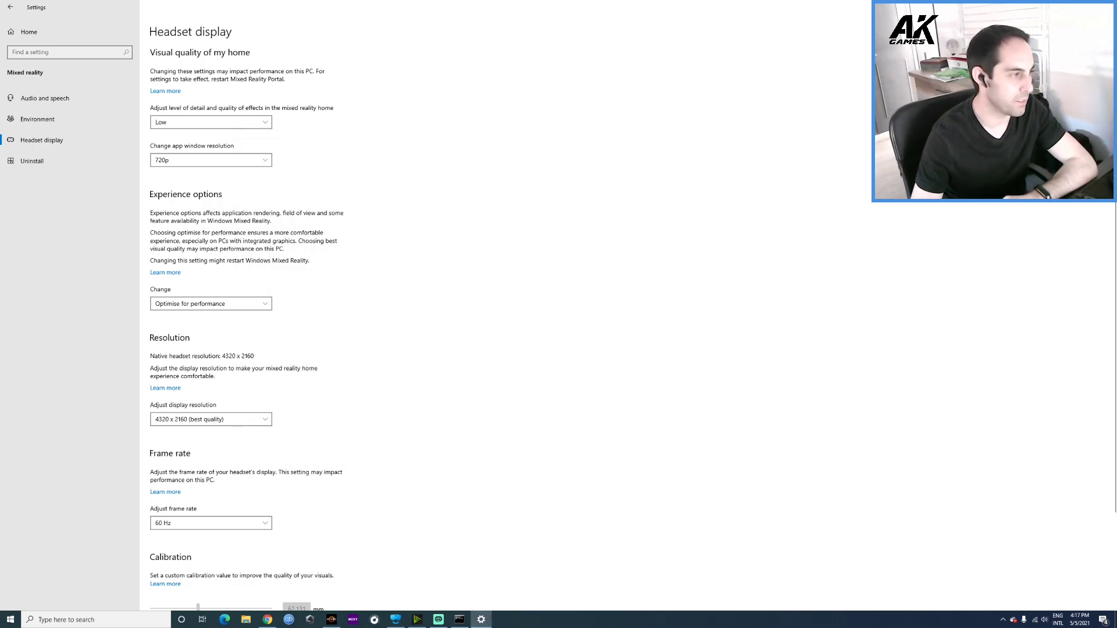
pyautogui.scroll(-3, 210, 327)
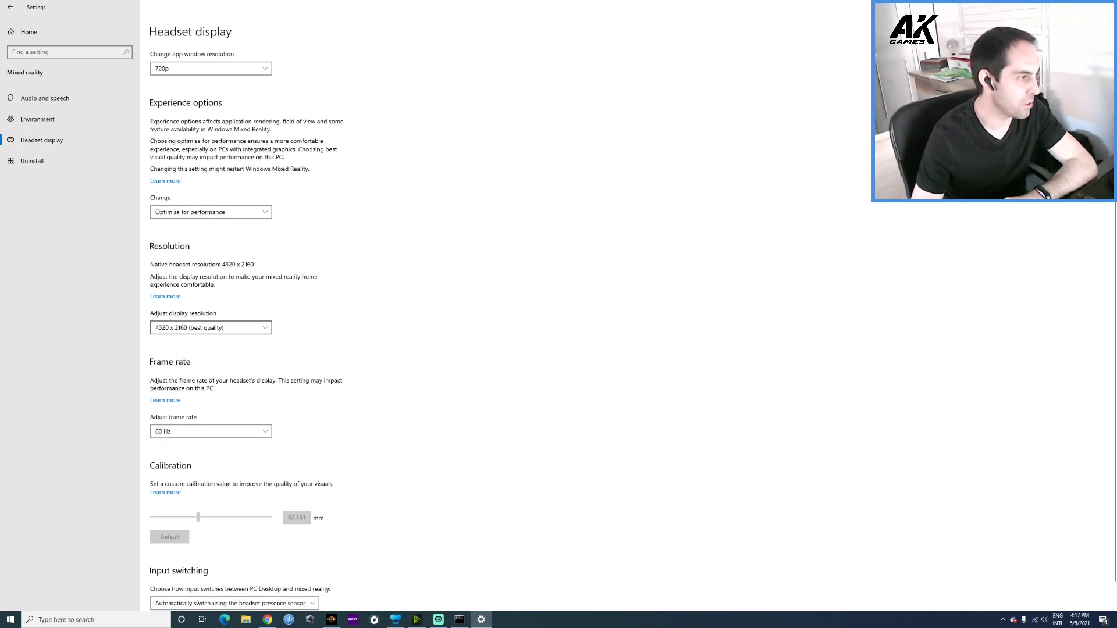
pyautogui.click(210, 327)
pyautogui.click(210, 328)
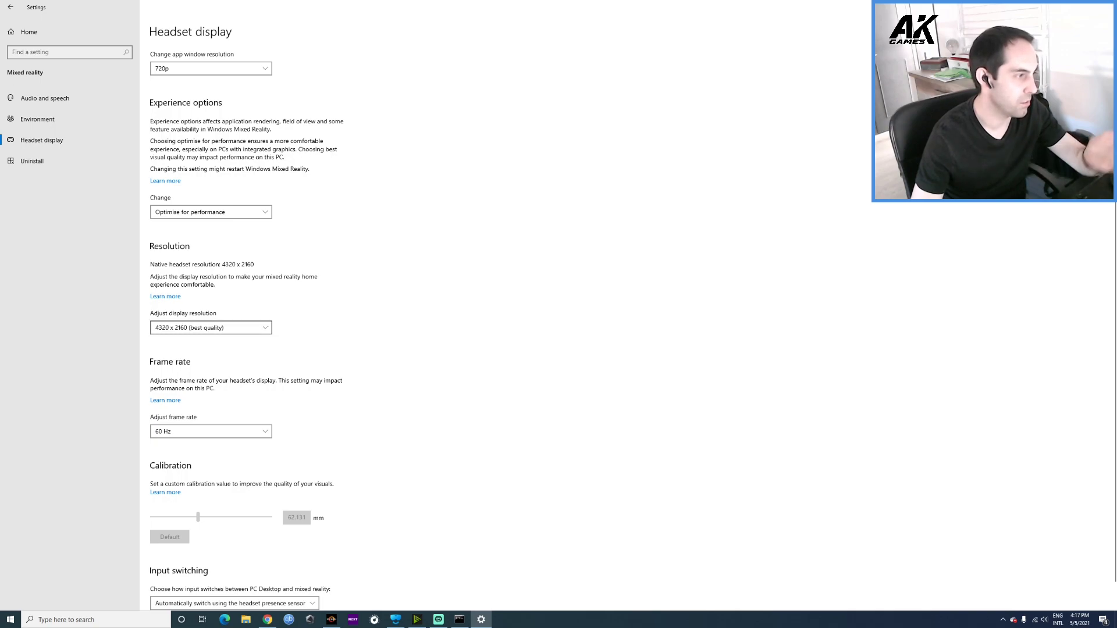
# Try 90 Hz as the headset's frame rate and reopen the frame rate choices.
pyautogui.scroll(-1, 210, 402)
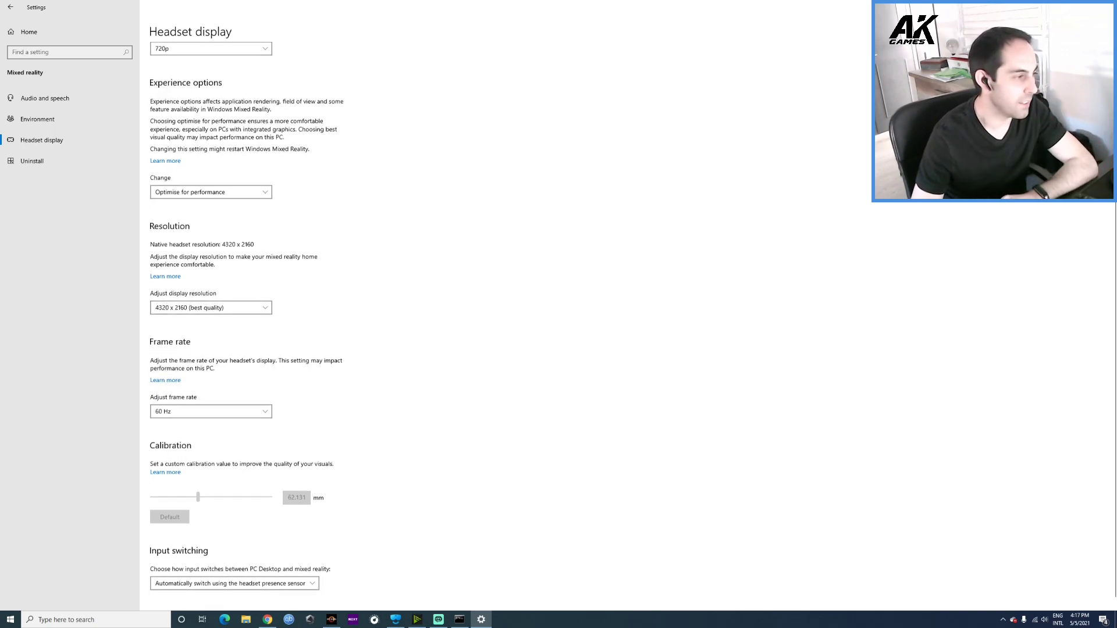
pyautogui.click(211, 402)
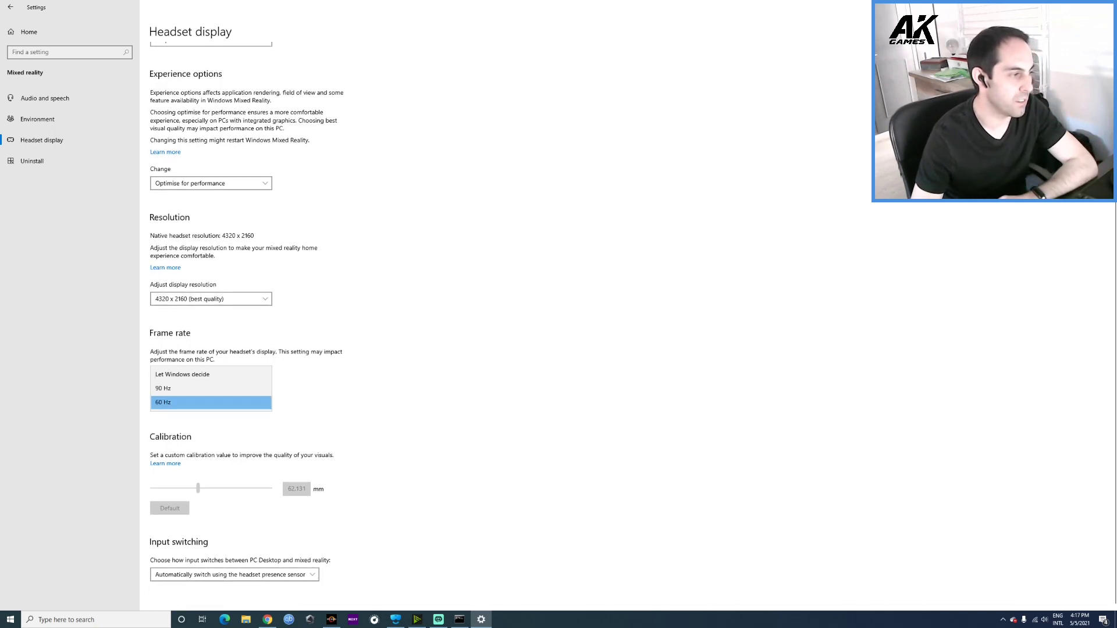
pyautogui.press('Escape')
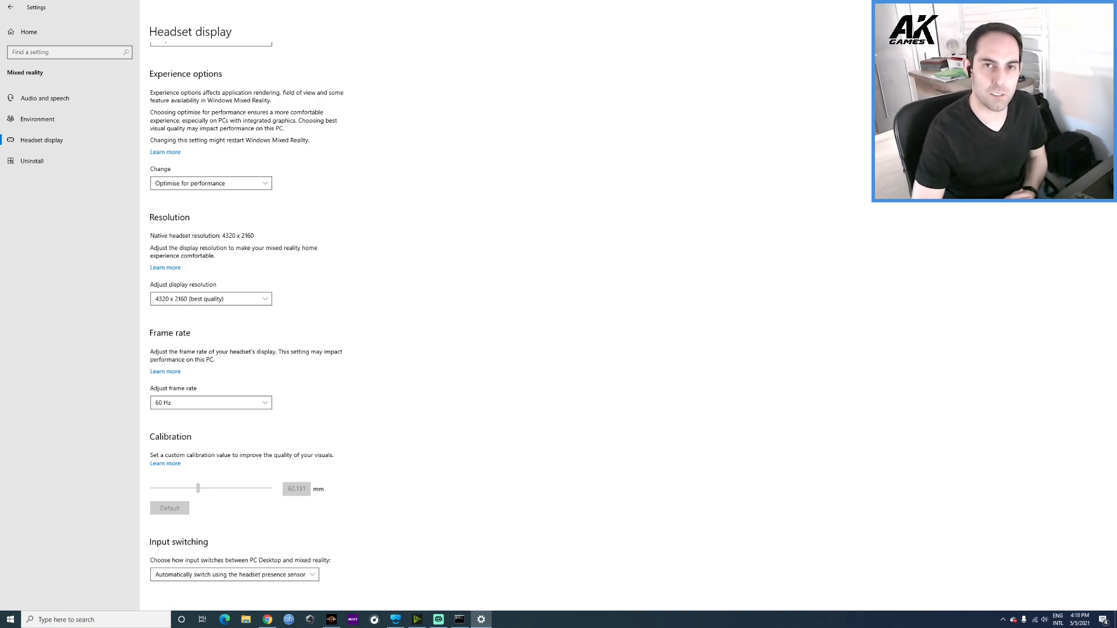
pyautogui.click(211, 403)
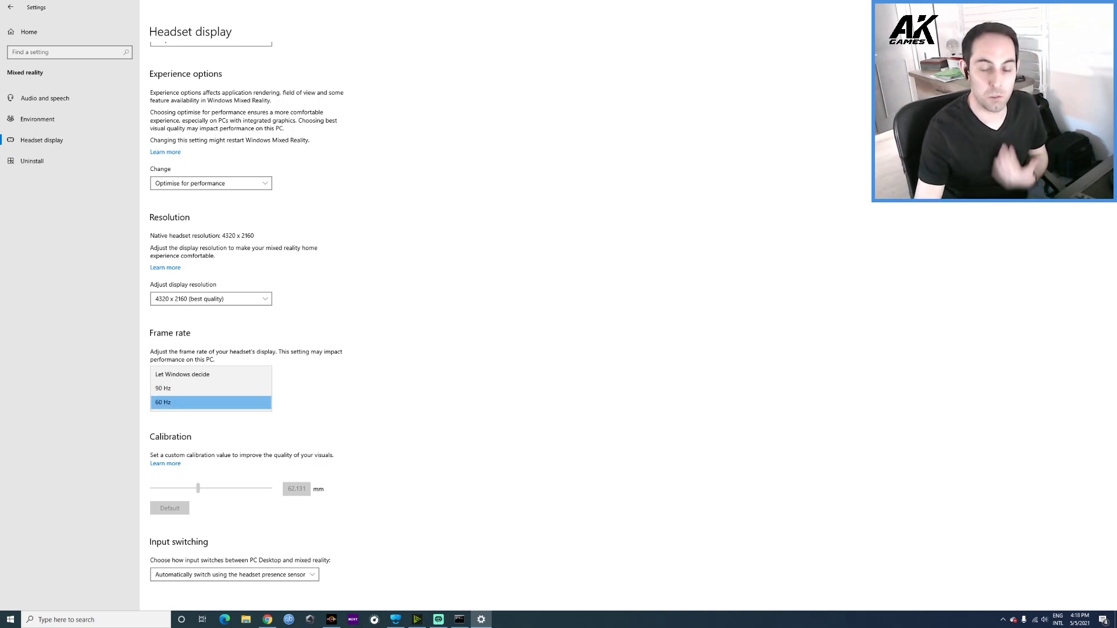
pyautogui.click(211, 388)
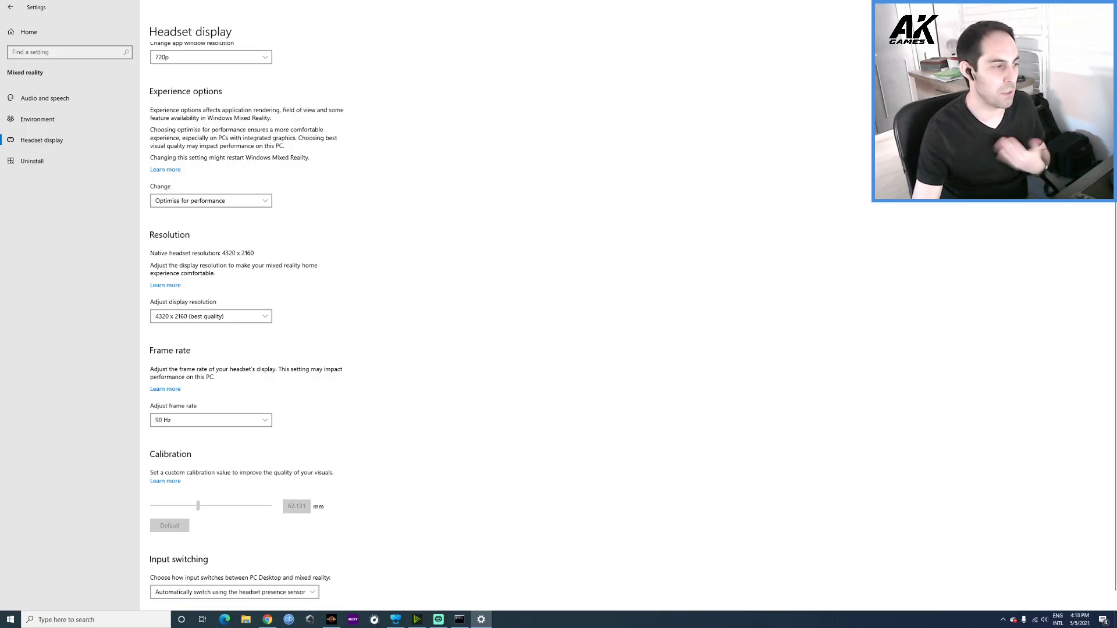
pyautogui.click(211, 420)
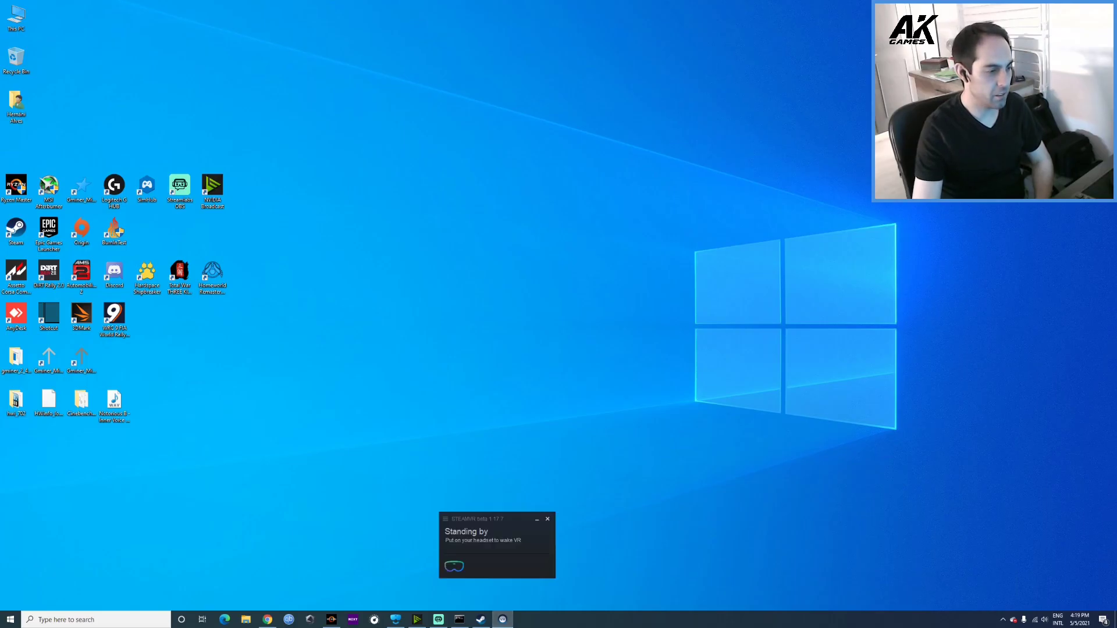
# Open SteamVR's per-application video settings for Assetto Corsa Competizione.
pyautogui.click(445, 519)
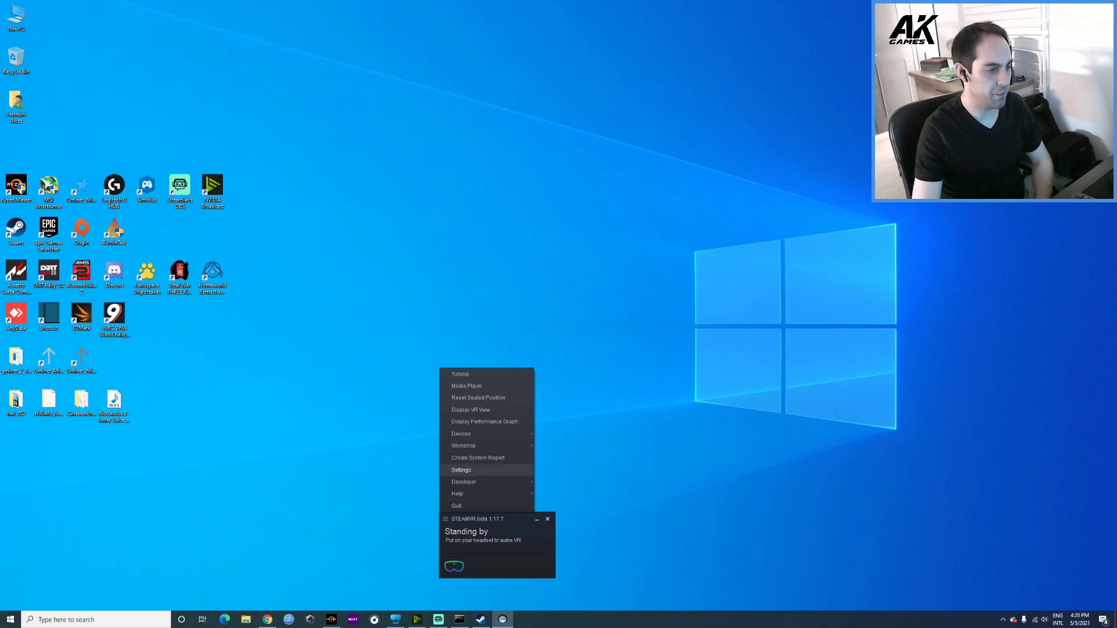
pyautogui.click(461, 470)
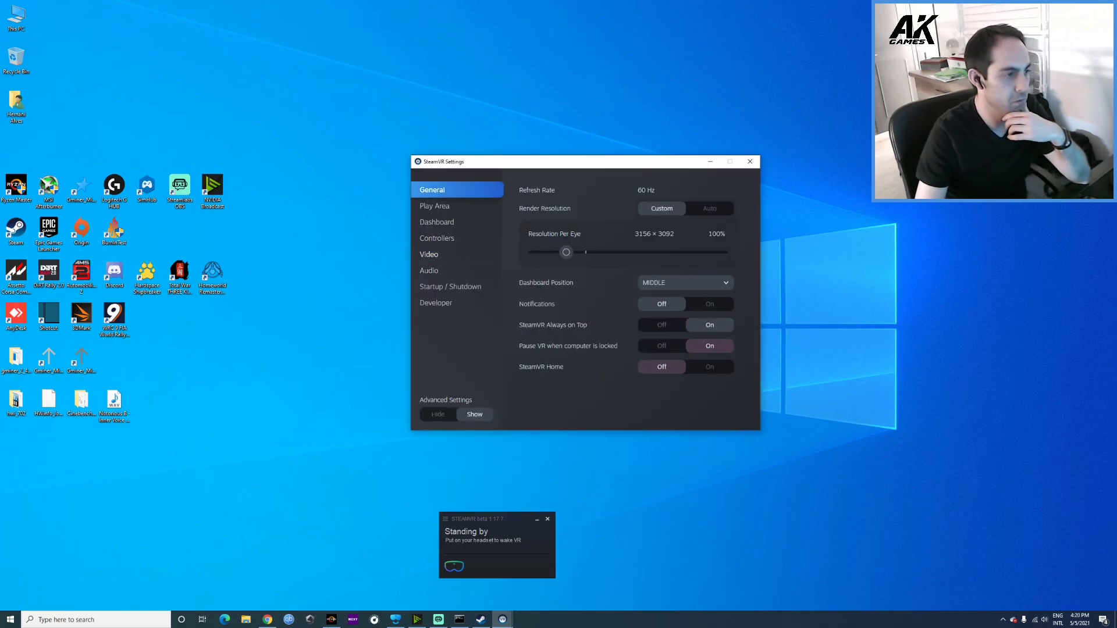
pyautogui.click(429, 254)
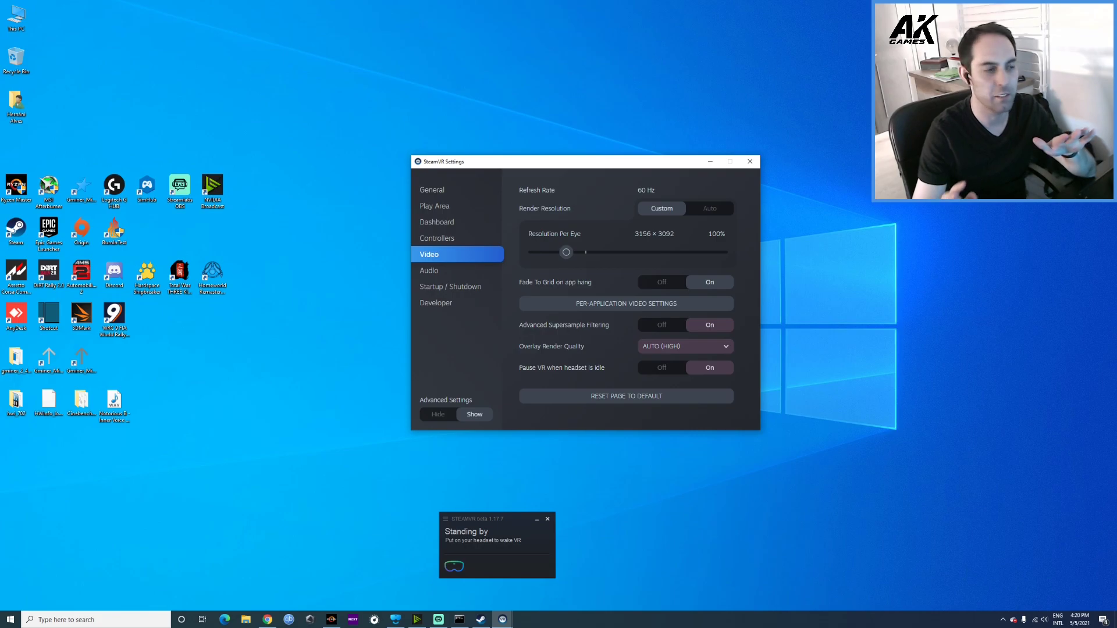
pyautogui.click(626, 303)
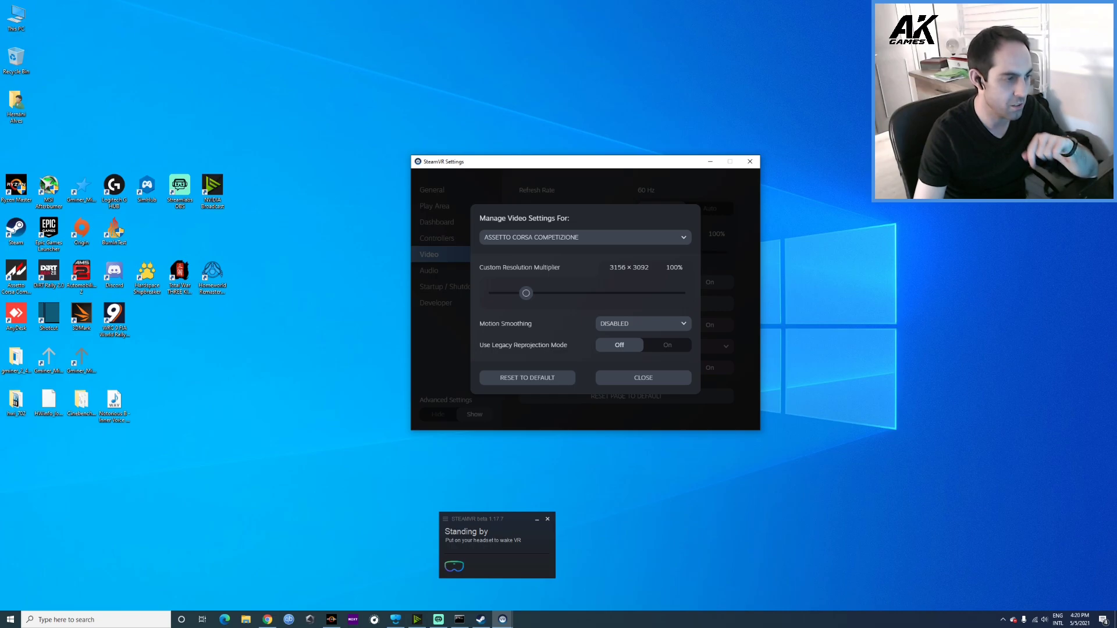
# Set Motion Smoothing to Disabled for Assetto Corsa Competizione and close its per-application video settings.
pyautogui.click(643, 324)
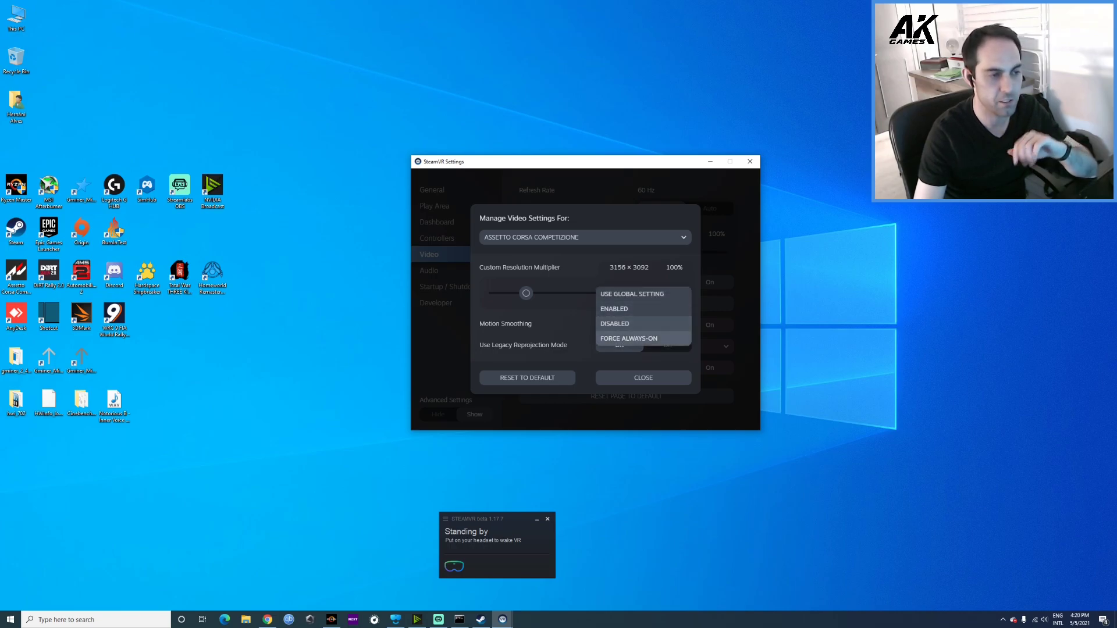
pyautogui.click(628, 324)
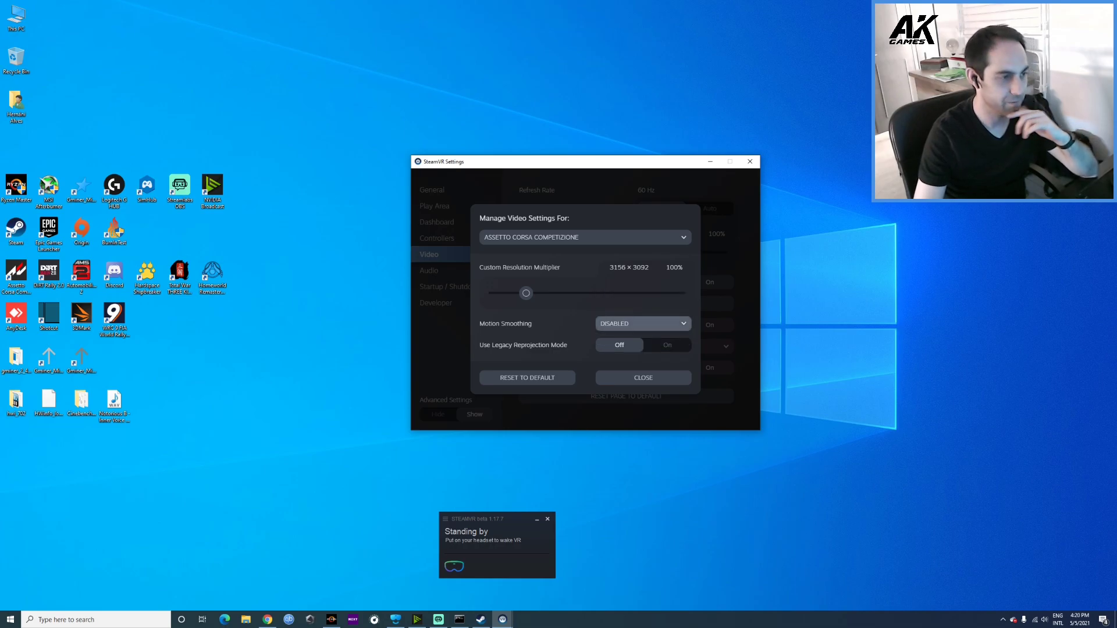
pyautogui.click(628, 324)
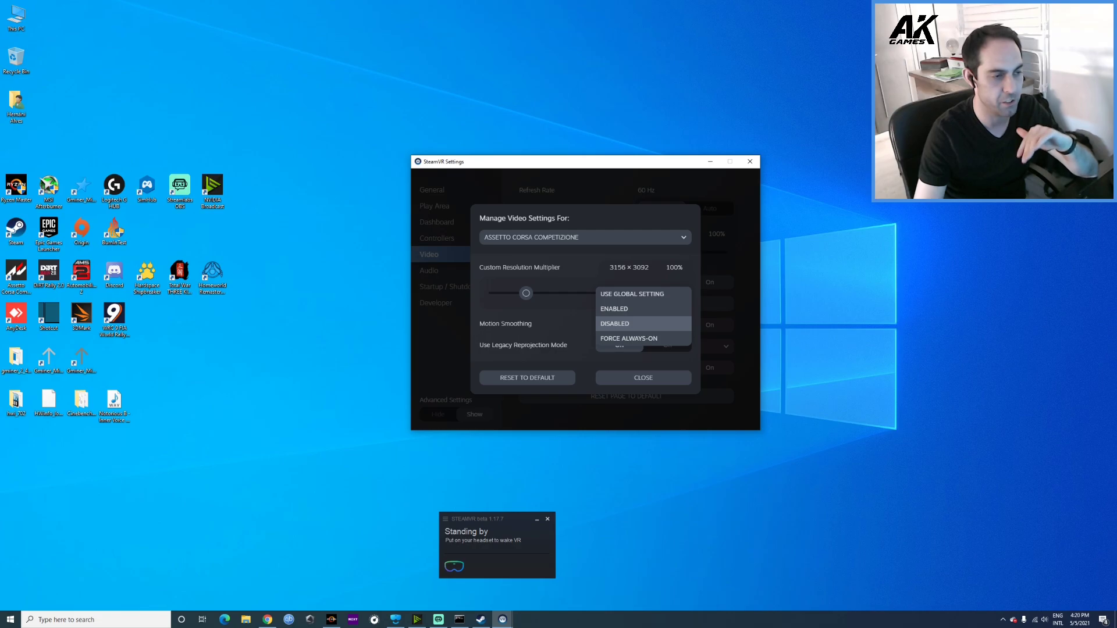
pyautogui.click(628, 323)
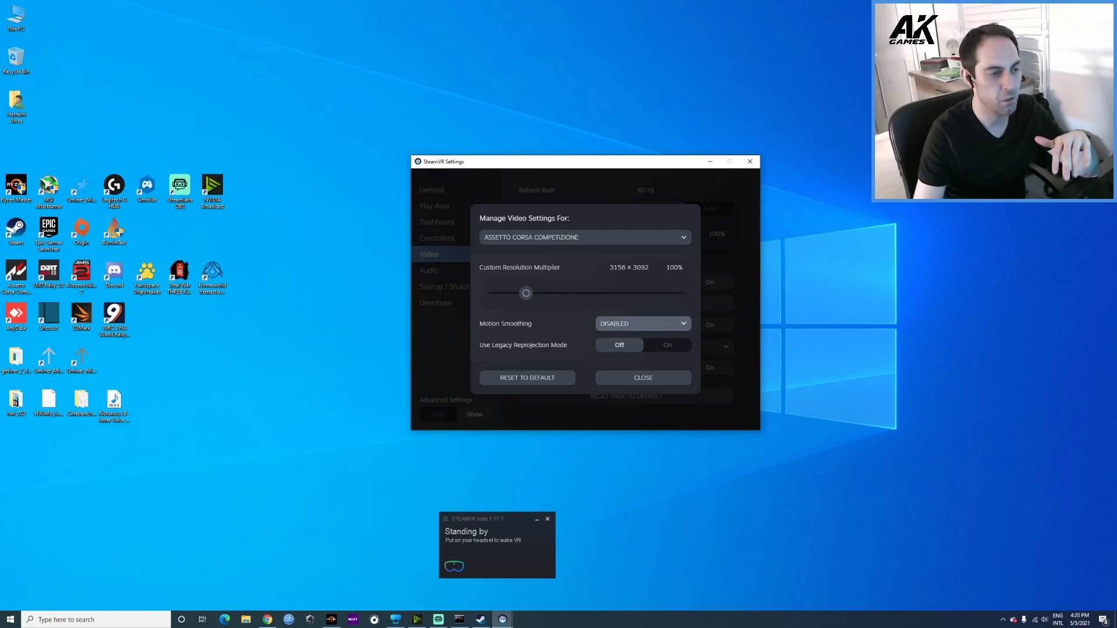
pyautogui.moveTo(631, 294)
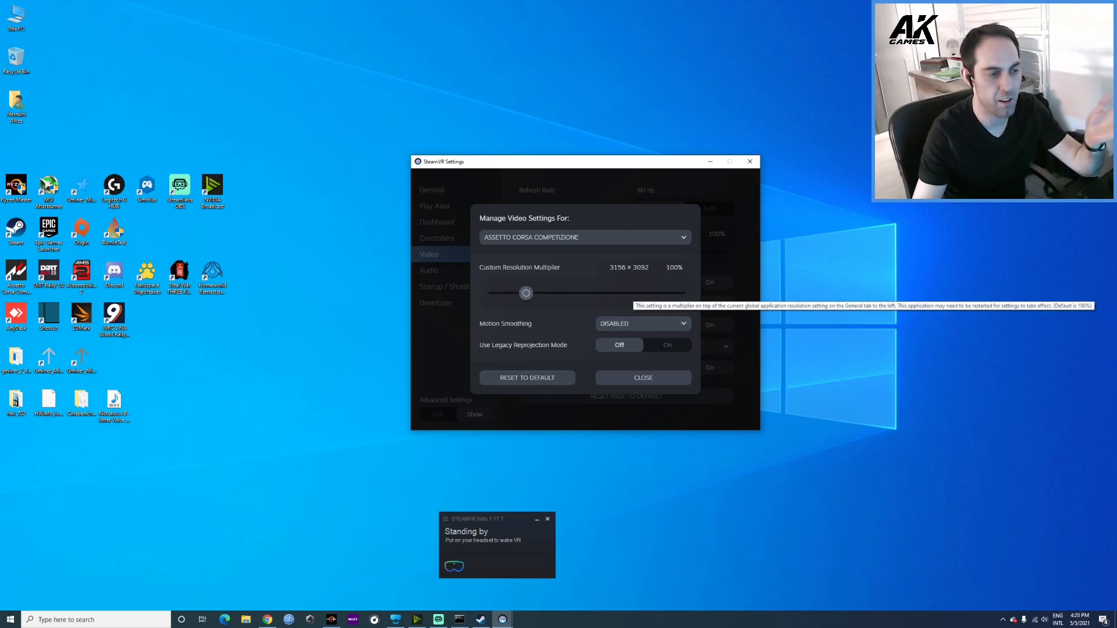
pyautogui.click(640, 323)
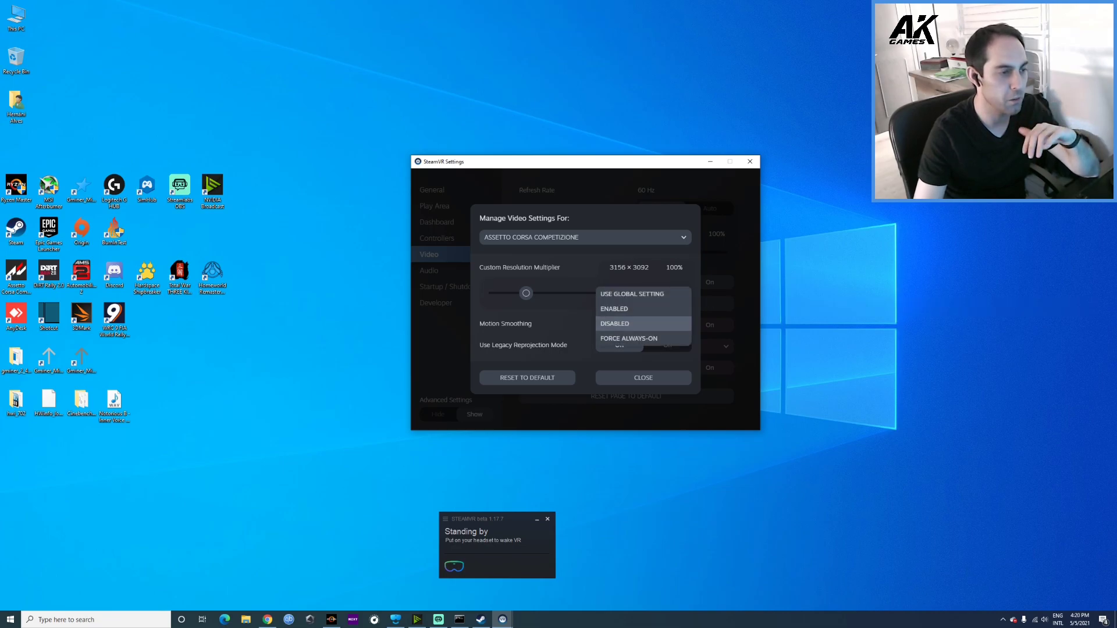
pyautogui.click(640, 324)
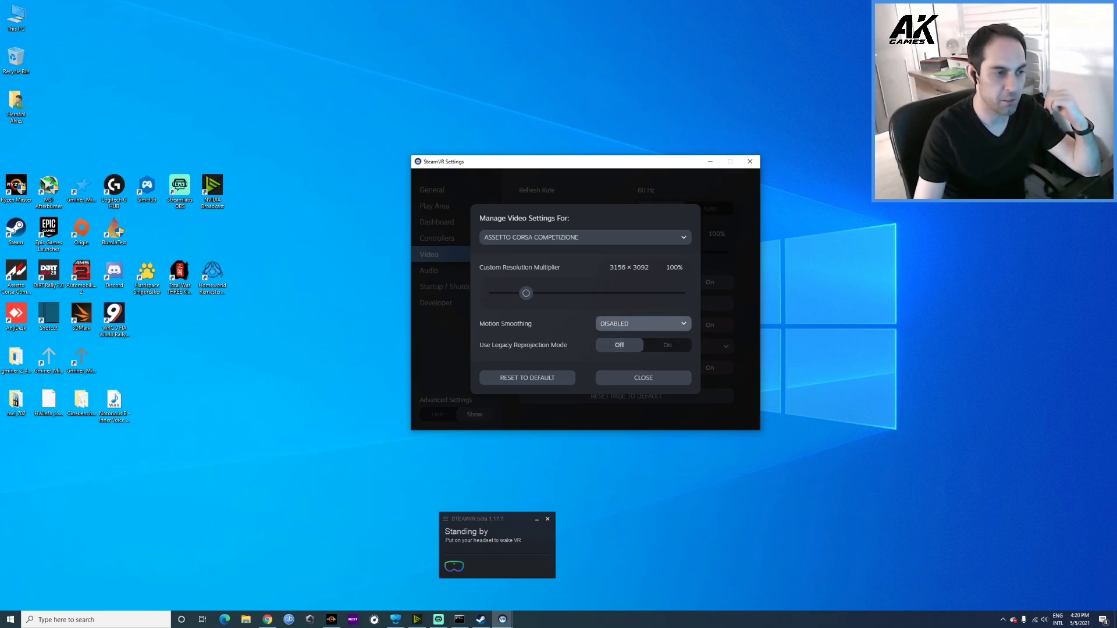
pyautogui.click(643, 324)
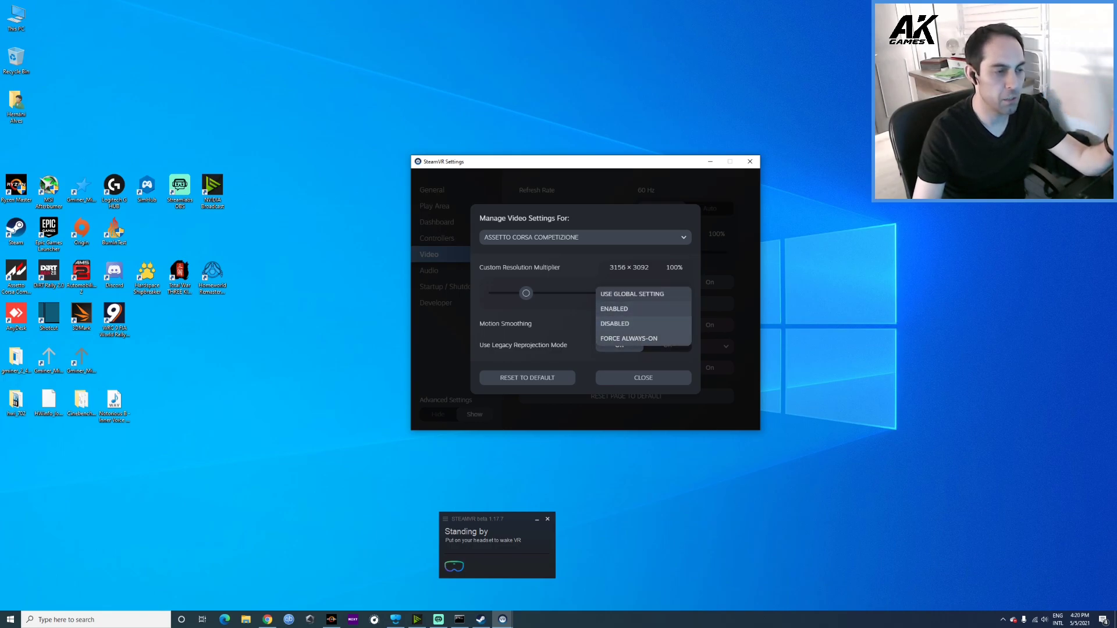
pyautogui.click(643, 323)
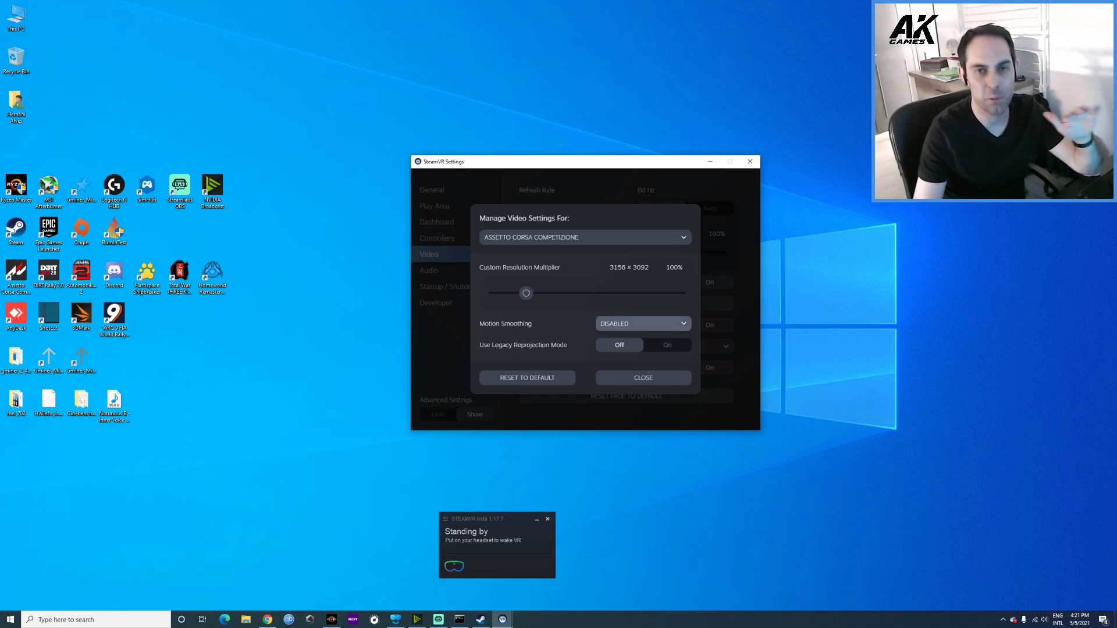
pyautogui.click(642, 324)
pyautogui.click(642, 323)
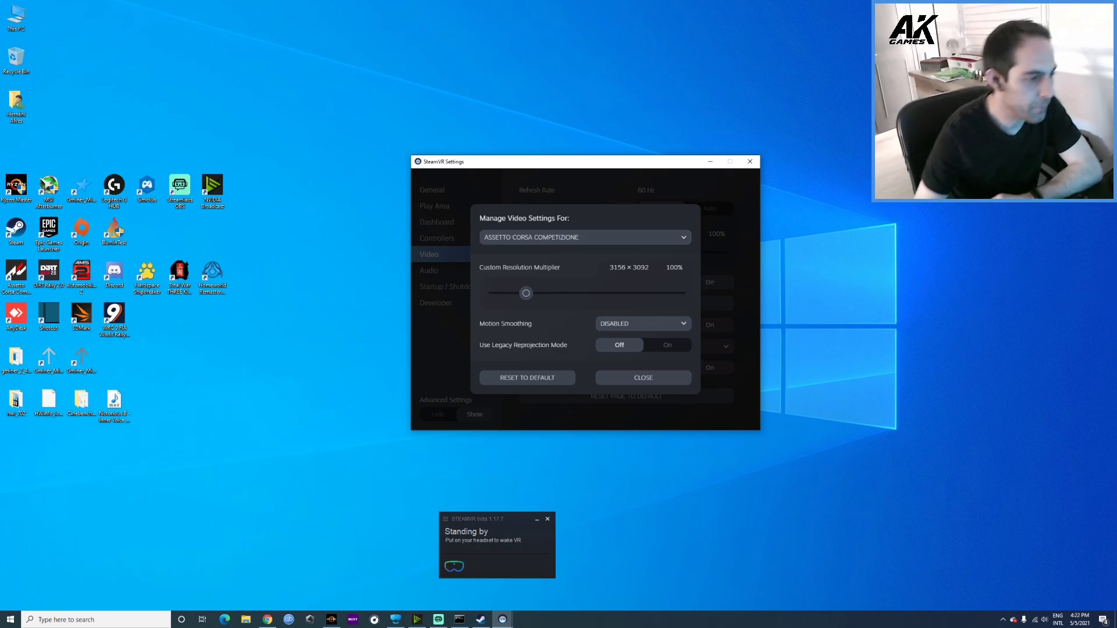
pyautogui.click(643, 378)
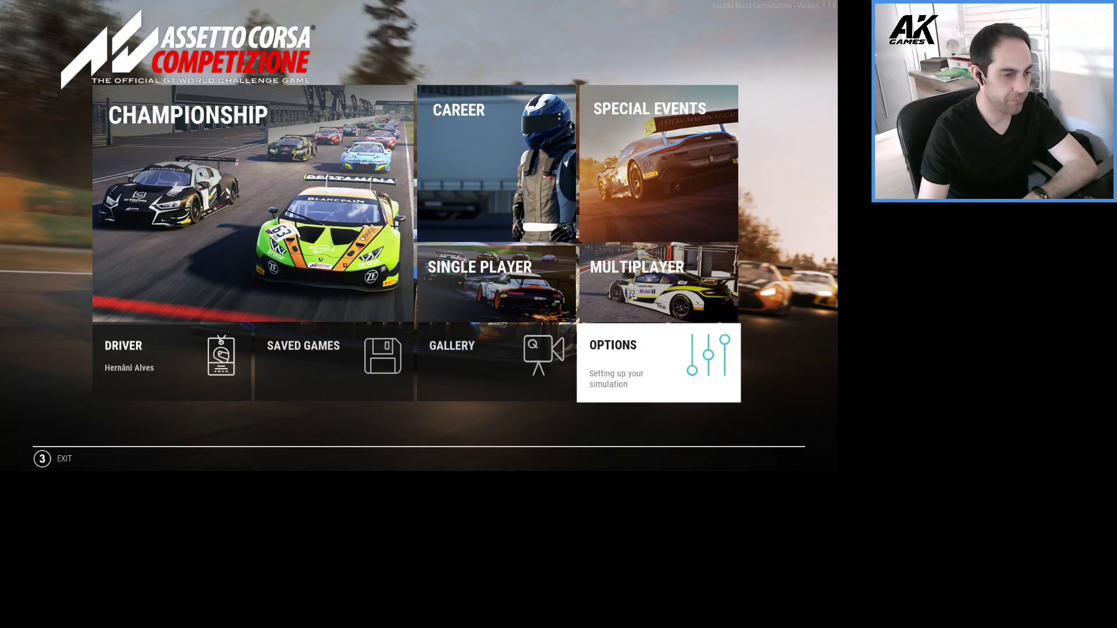
# Open Assetto Corsa Competizione's video options and review the settings from Resolution and V-Sync down to Resolution Scale.
pyautogui.press('Return')
pyautogui.press('Return')
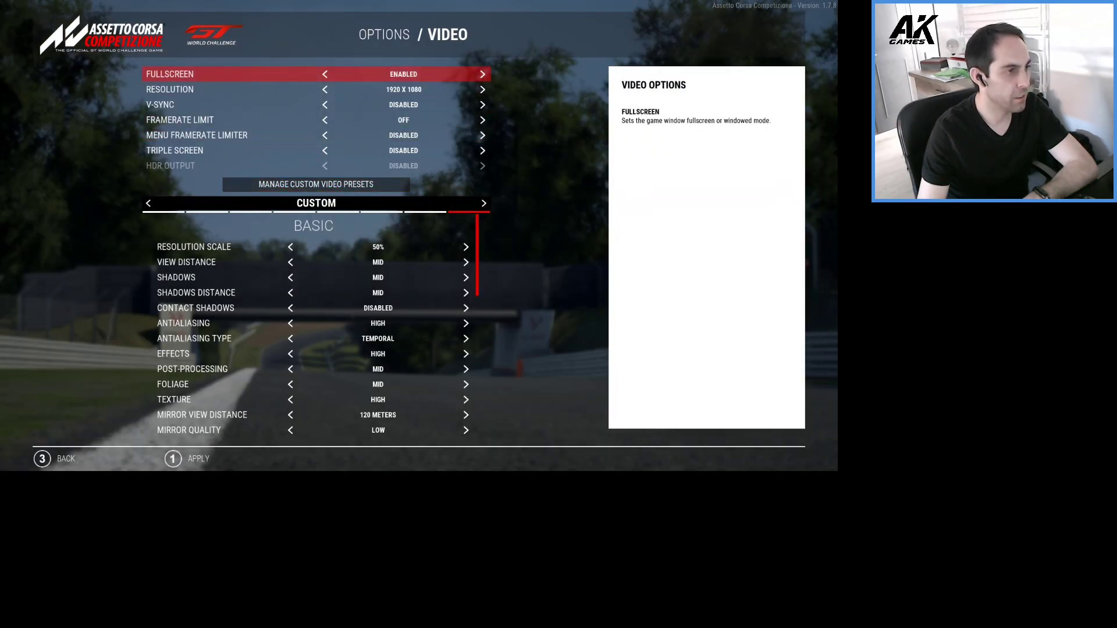
pyautogui.press('Down')
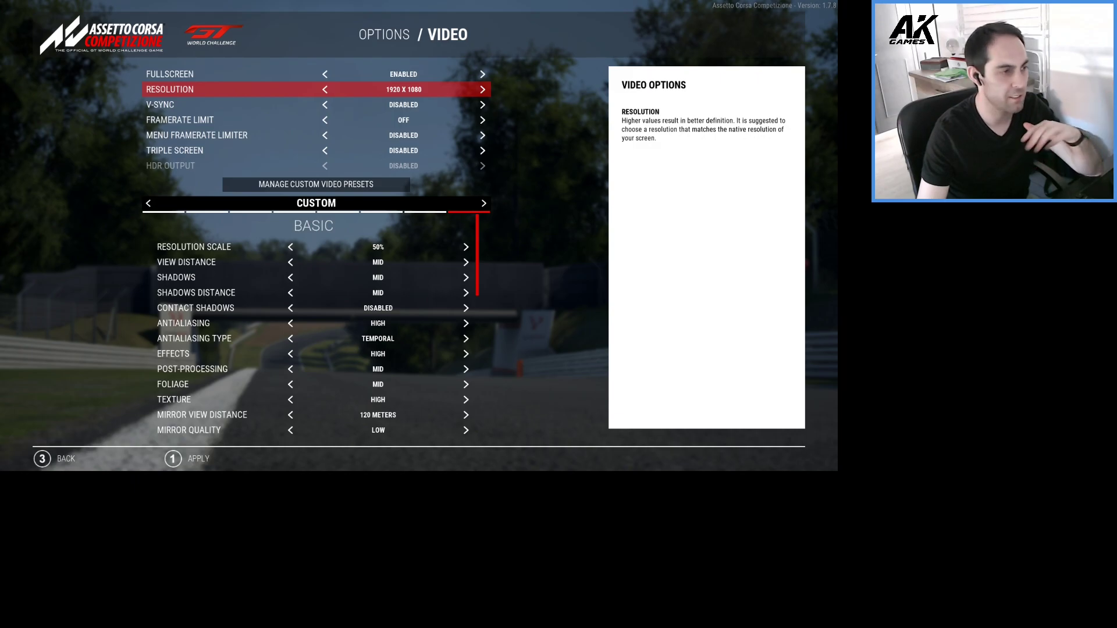
pyautogui.press('Down')
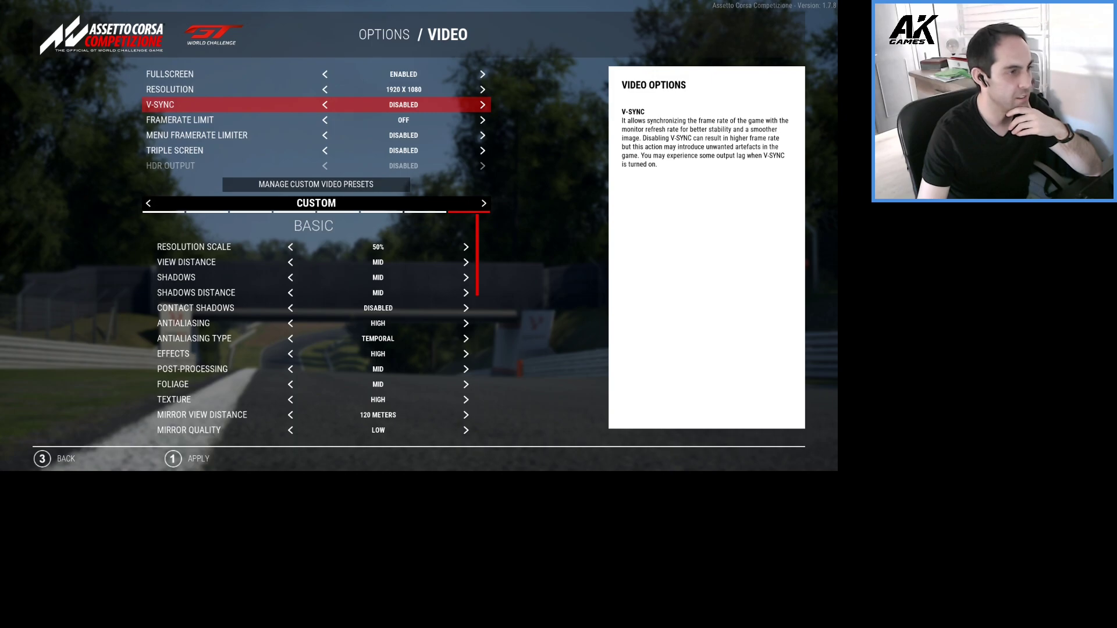
pyautogui.press('Down')
pyautogui.press('Up')
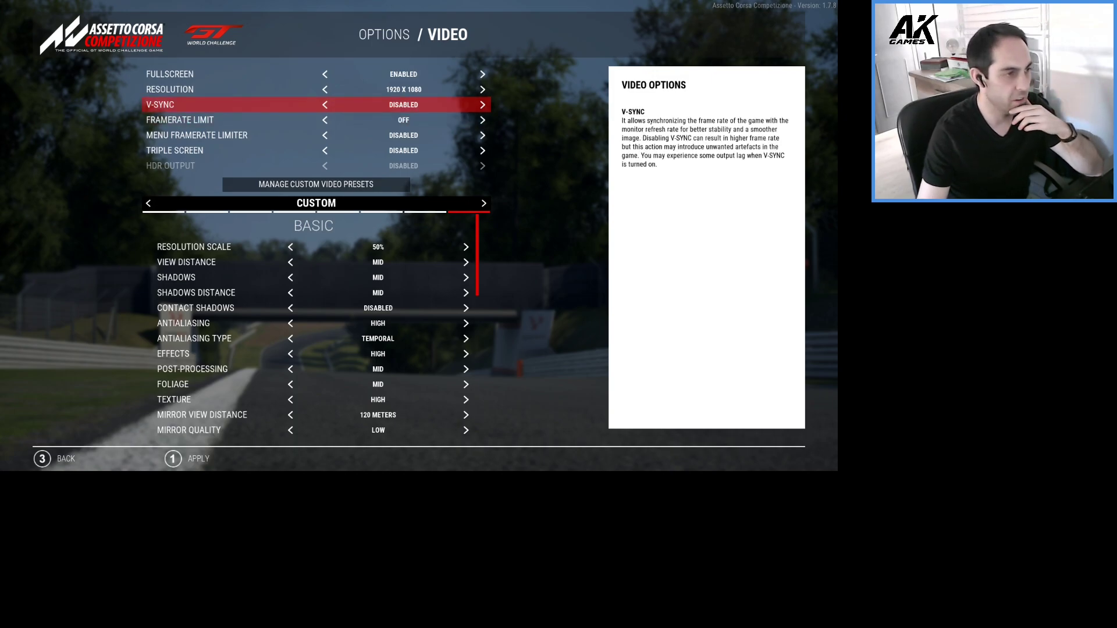
pyautogui.press('Down')
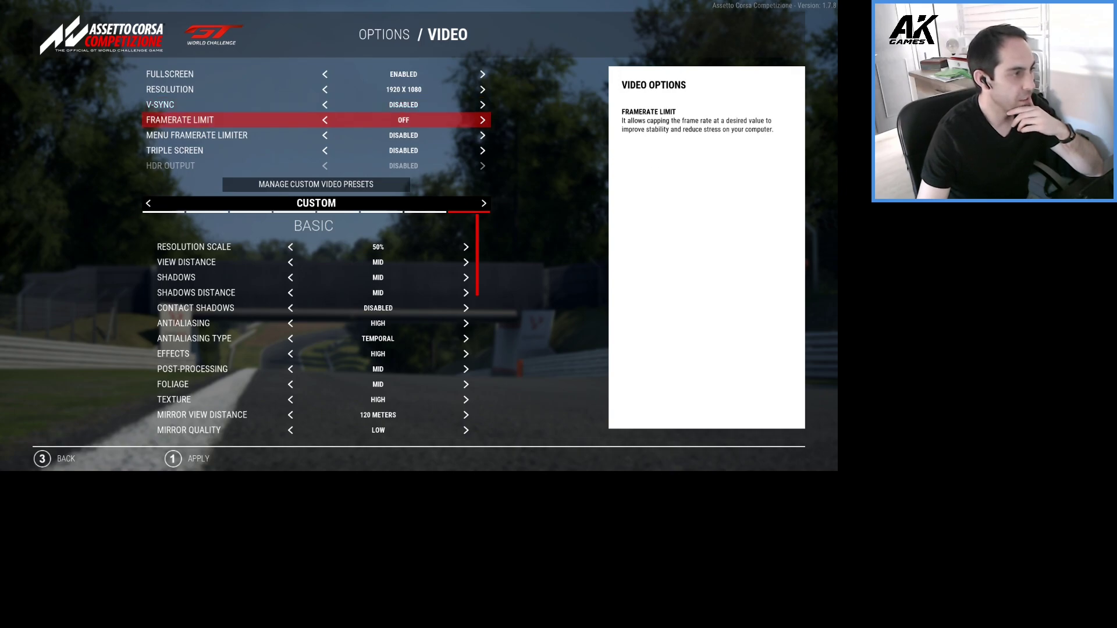
pyautogui.press('Down')
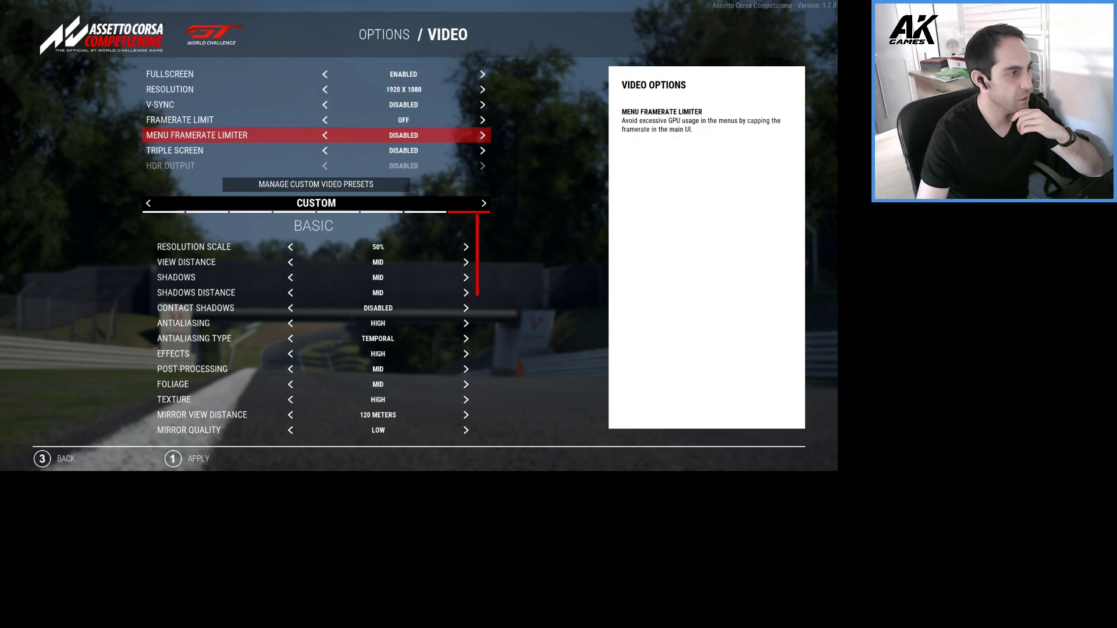
pyautogui.press('Down')
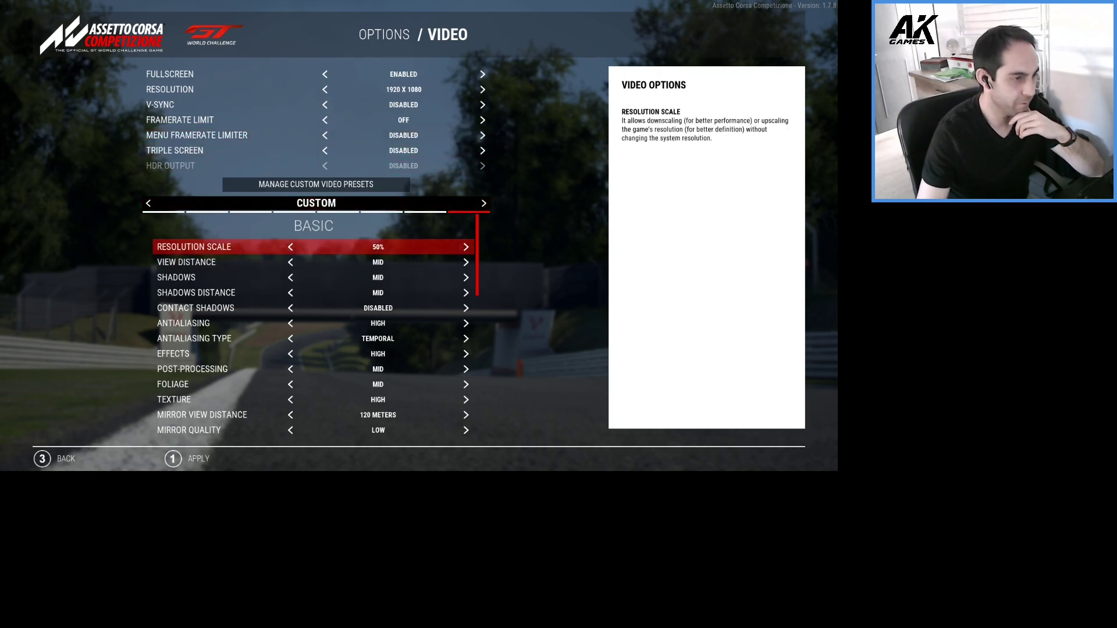
pyautogui.moveTo(477, 255)
pyautogui.mouseDown()
pyautogui.moveTo(477, 265)
pyautogui.moveTo(477, 254)
pyautogui.mouseUp()
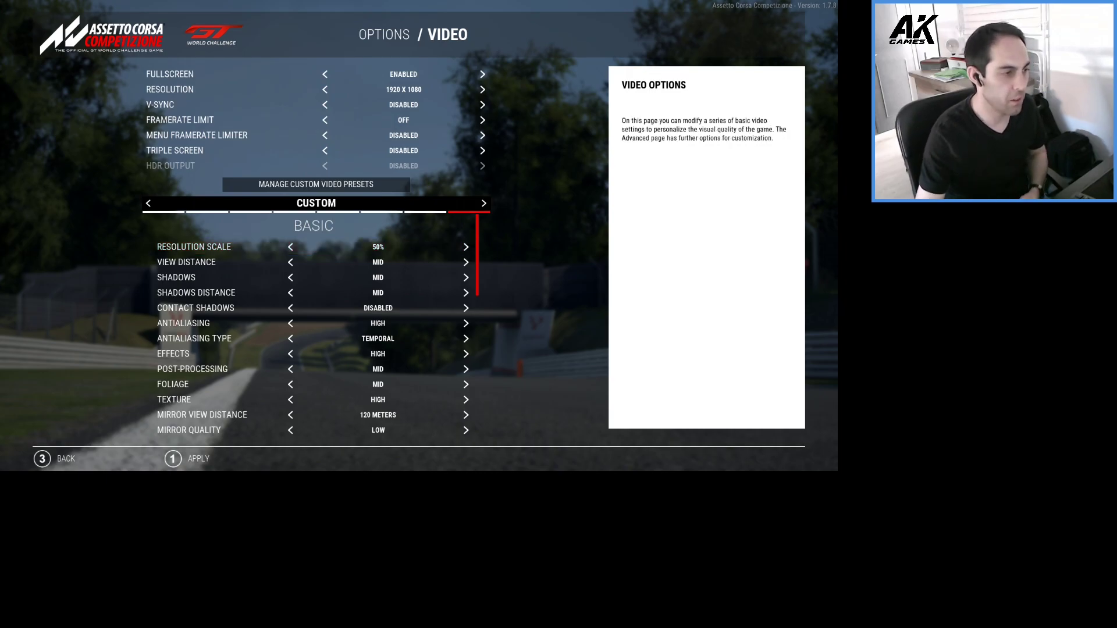
# Examine the Resolution Scale setting together with the Virtual Reality and Temporal Upsampling settings further down the video options.
pyautogui.press('Down')
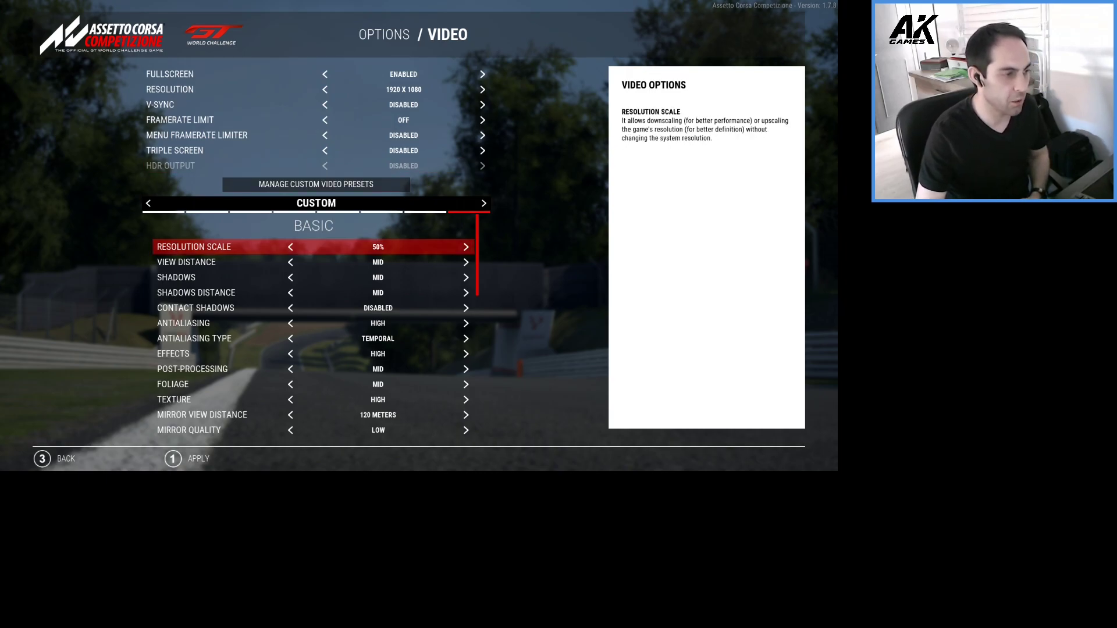
pyautogui.press('Down')
pyautogui.press('Up')
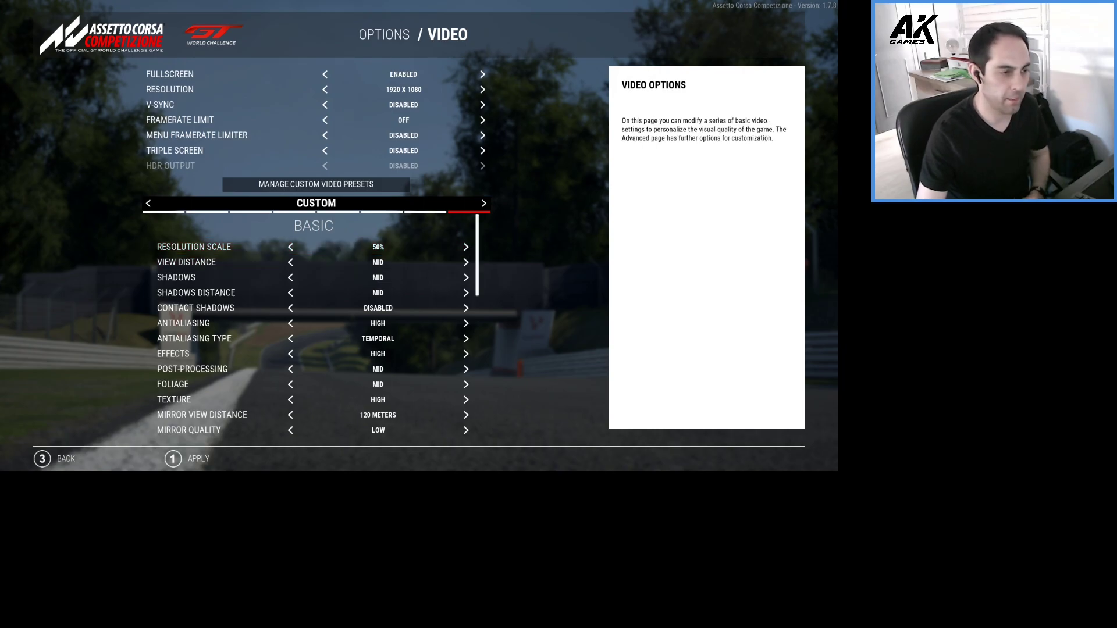
pyautogui.moveTo(477, 254)
pyautogui.mouseDown()
pyautogui.moveTo(477, 264)
pyautogui.moveTo(477, 254)
pyautogui.mouseUp()
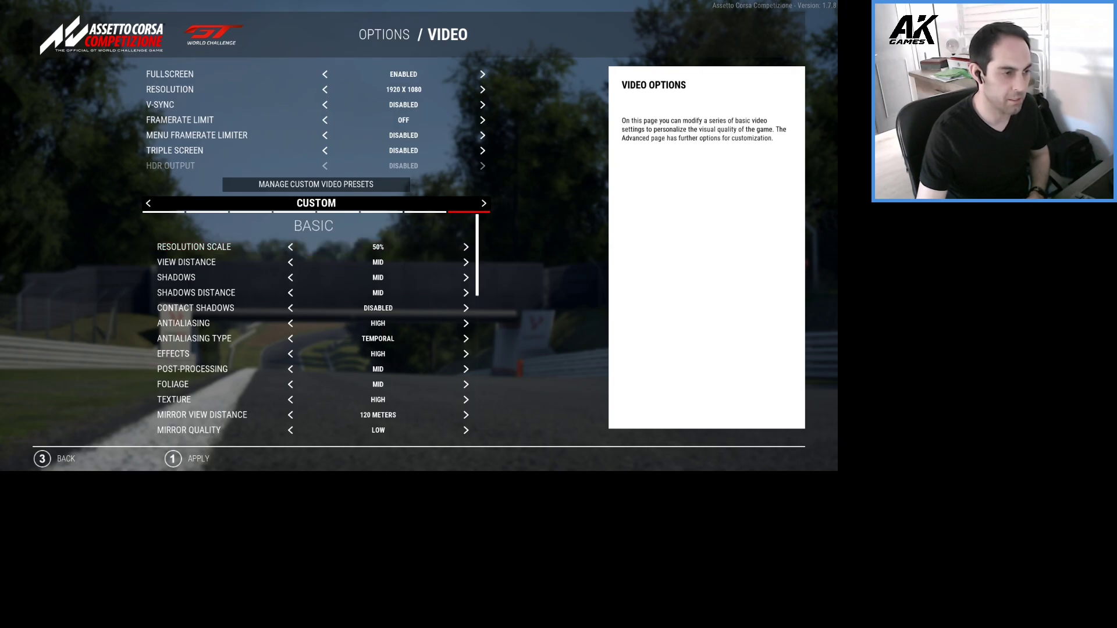
pyautogui.scroll(-7, 319, 325)
pyautogui.press('Down')
pyautogui.press('Up')
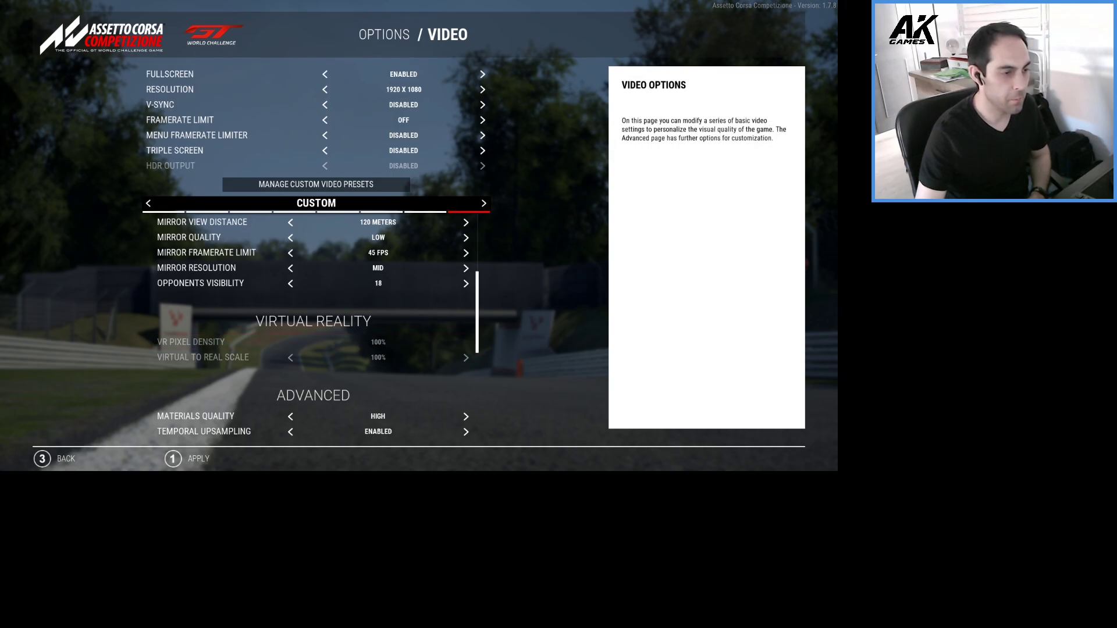
pyautogui.scroll(5, 315, 326)
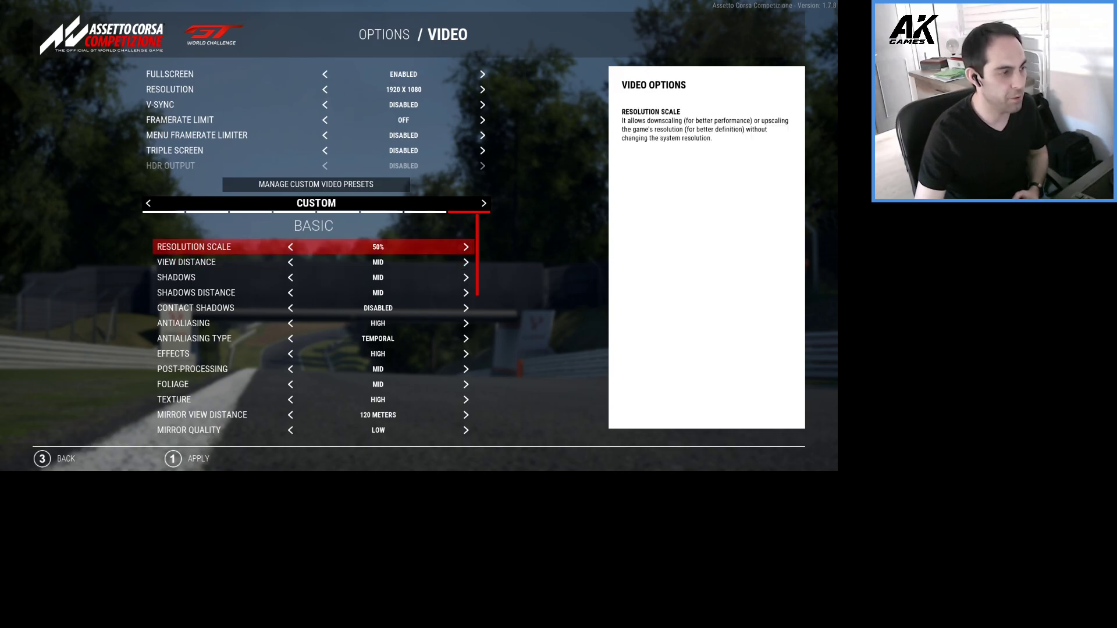
pyautogui.scroll(-5, 314, 326)
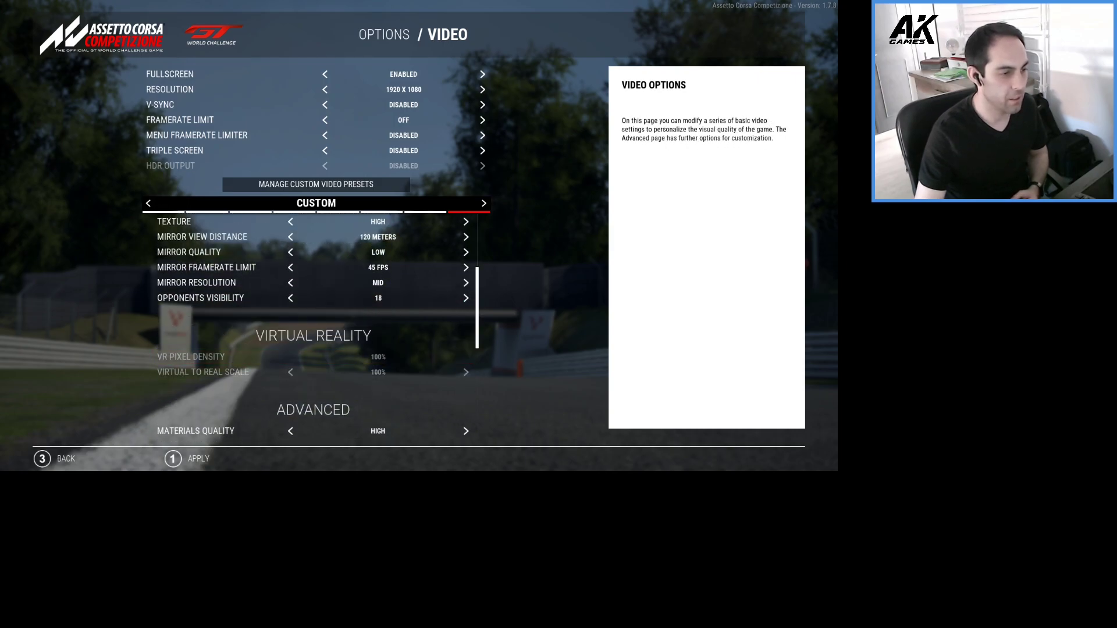
pyautogui.scroll(5, 314, 326)
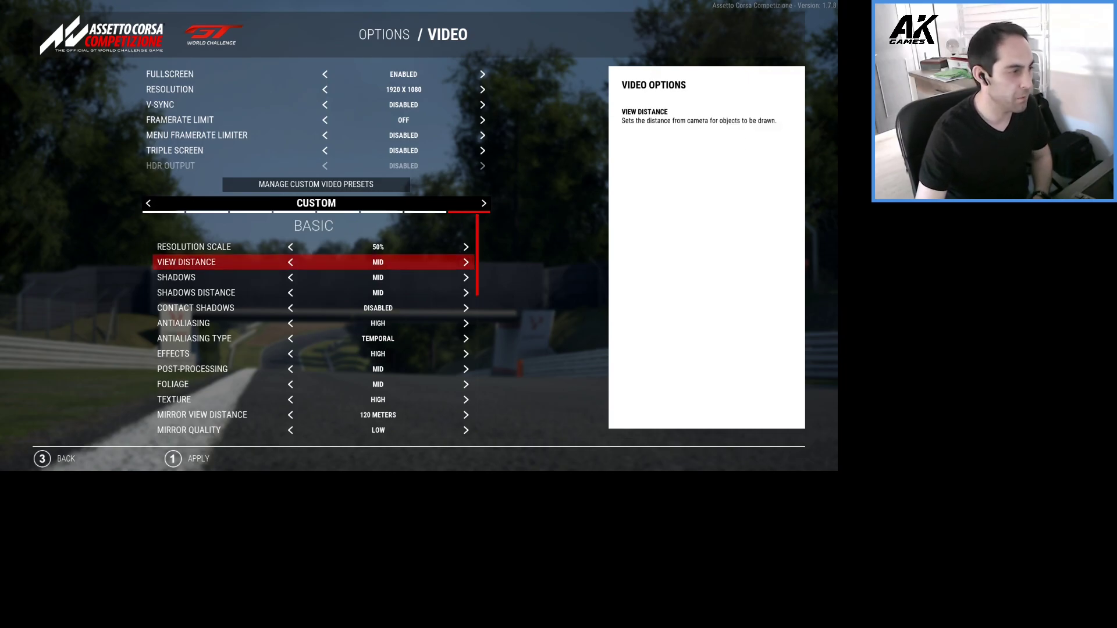
# Review the basic video settings from View Distance through Shadows and Shadows Distance to Contact Shadows.
pyautogui.press('Down')
pyautogui.press('Down')
pyautogui.press('Down')
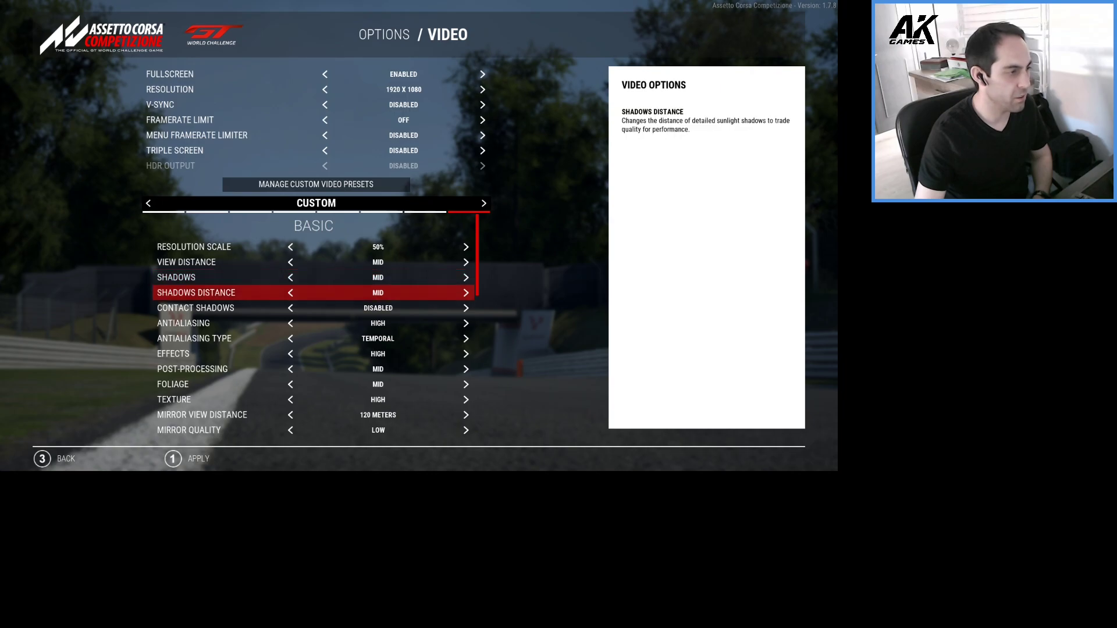
pyautogui.press('Down')
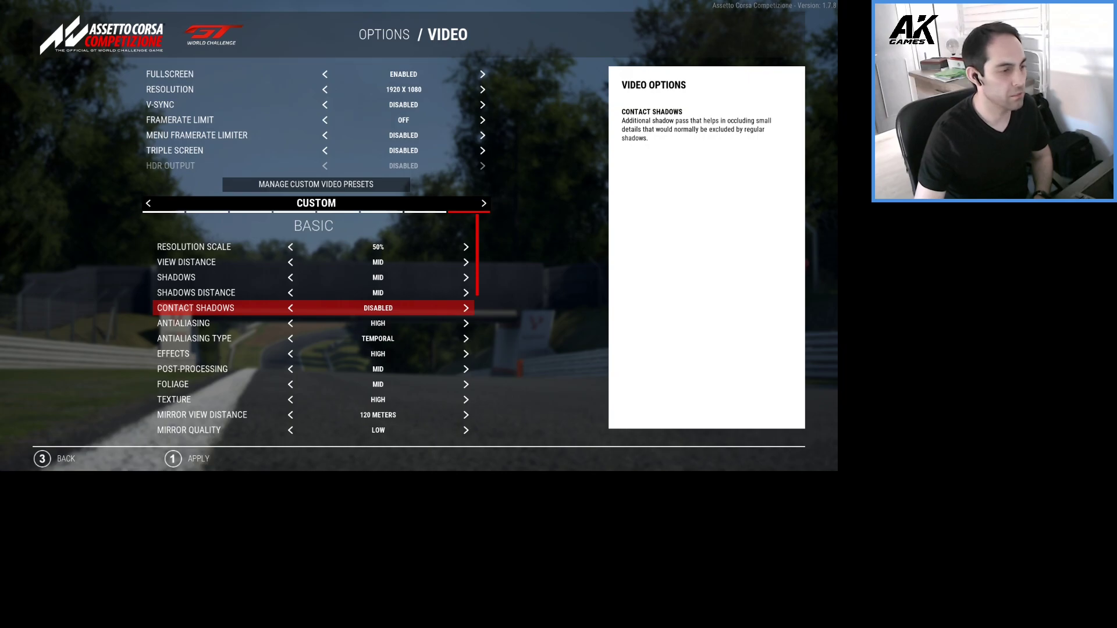
pyautogui.press('Up')
pyautogui.press('Down')
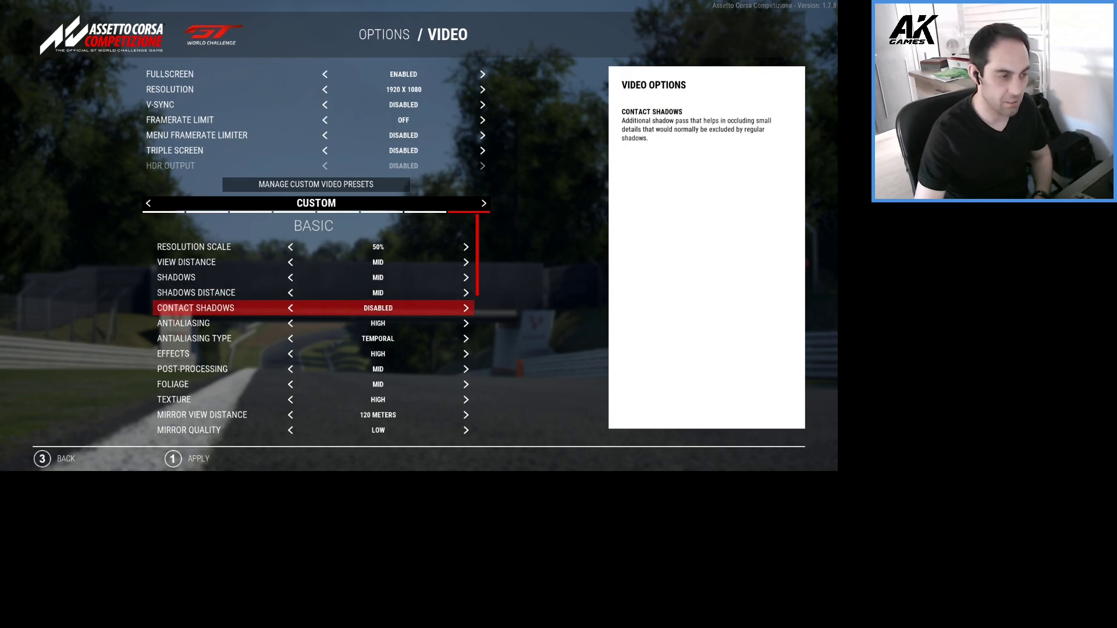
pyautogui.press('Up')
pyautogui.press('Down')
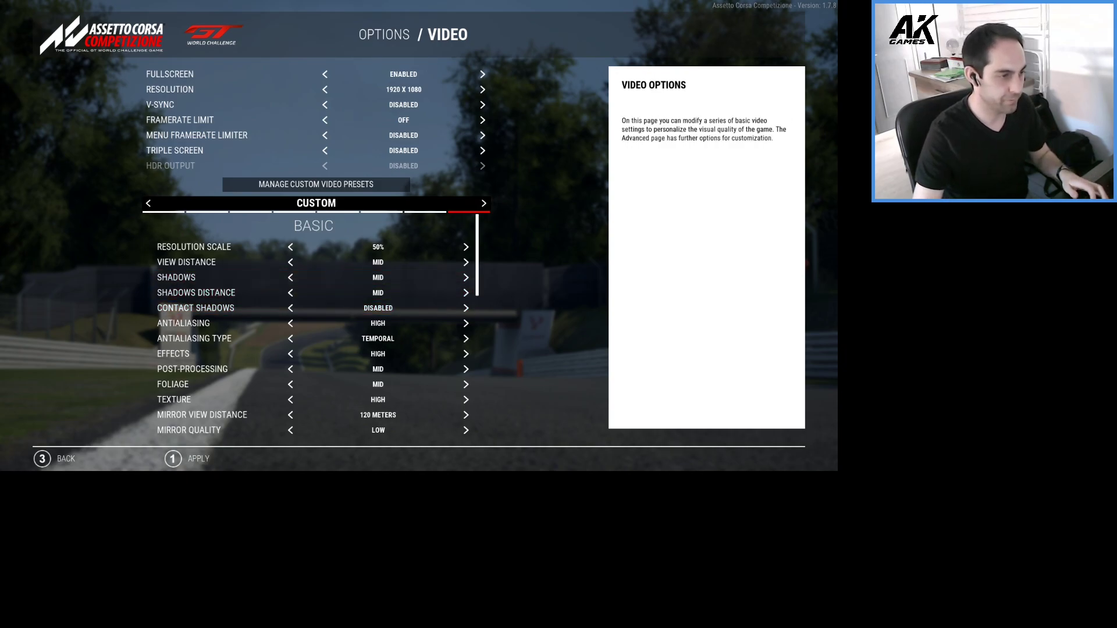
# Try KTAA as the Antialiasing Type, comparing it with Temporal, and return the setting to Temporal.
pyautogui.scroll(-1, 316, 326)
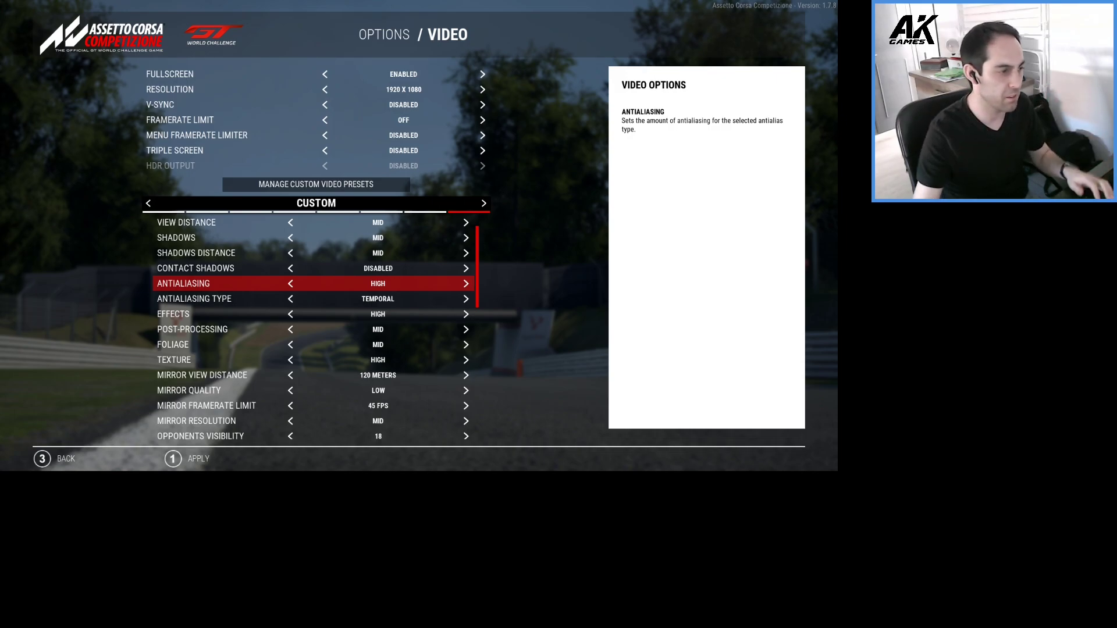
pyautogui.press('Down')
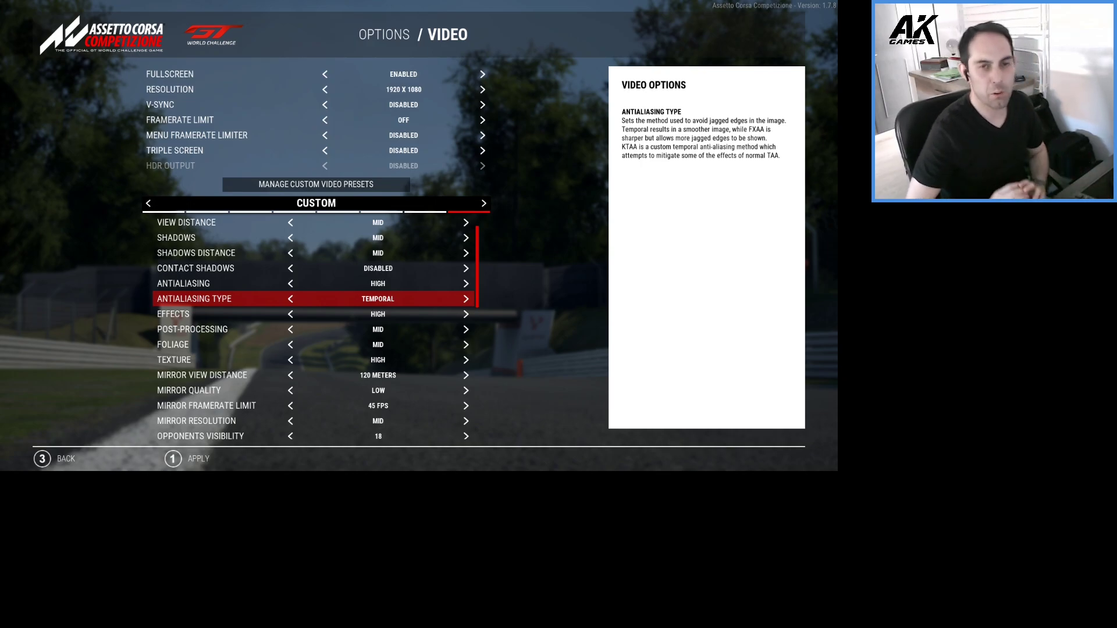
pyautogui.press('Up')
pyautogui.press('Down')
pyautogui.press('Right')
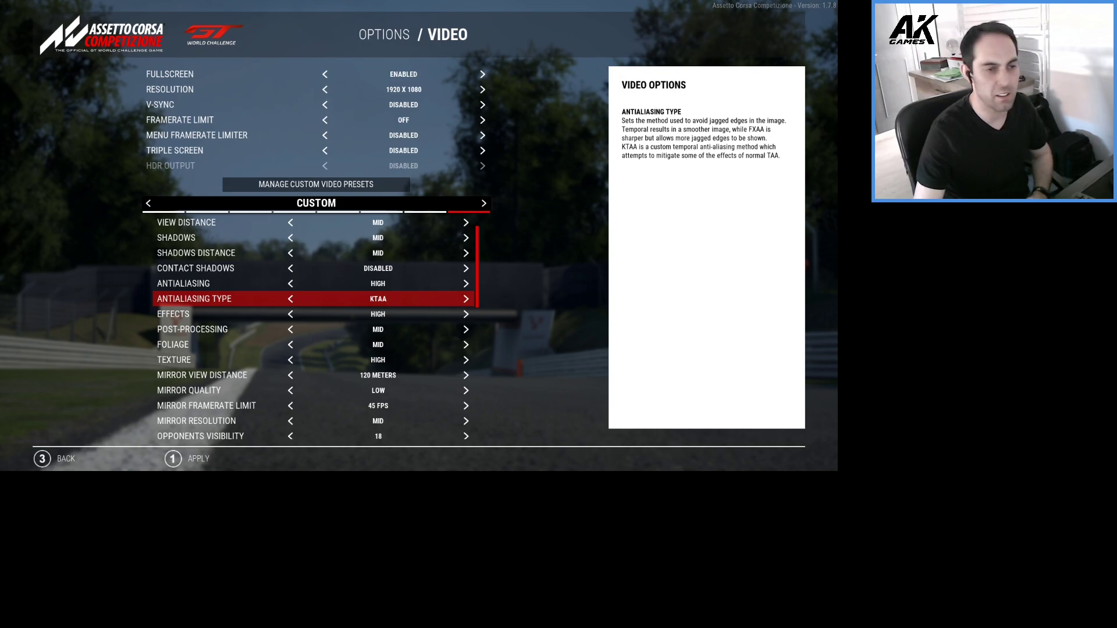
pyautogui.press('Left')
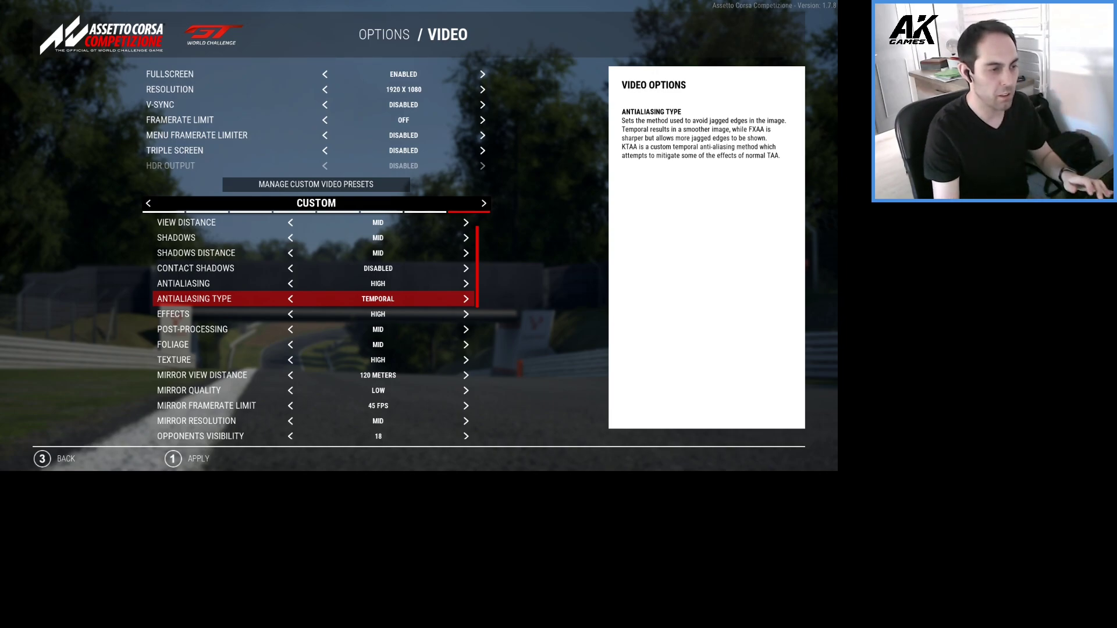
pyautogui.press('Right')
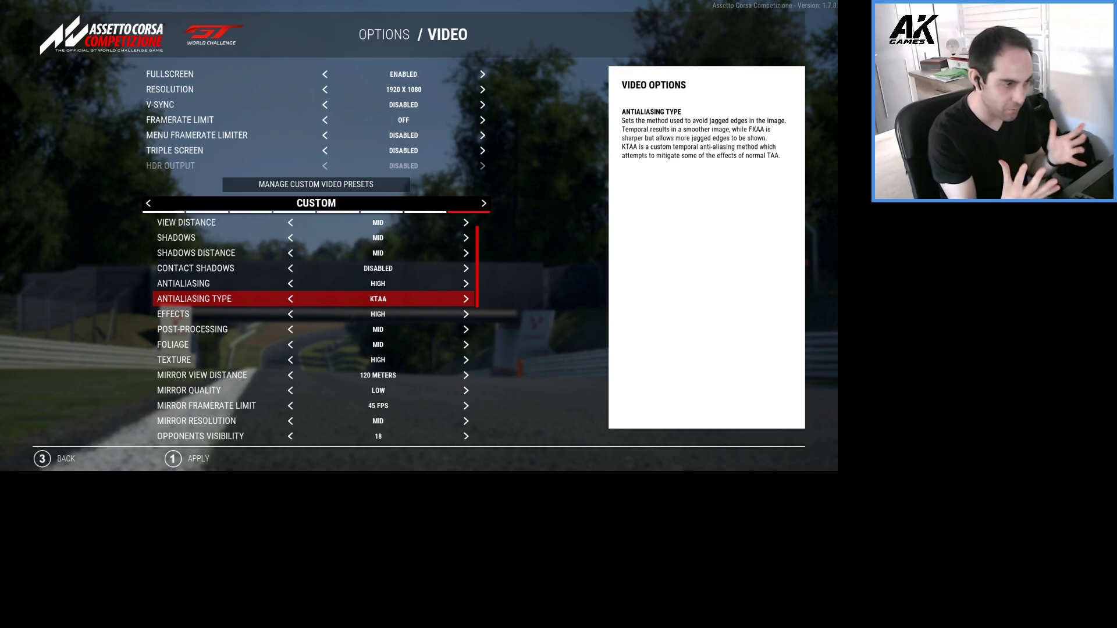
pyautogui.press('Up')
pyautogui.press('Down')
pyautogui.press('Left')
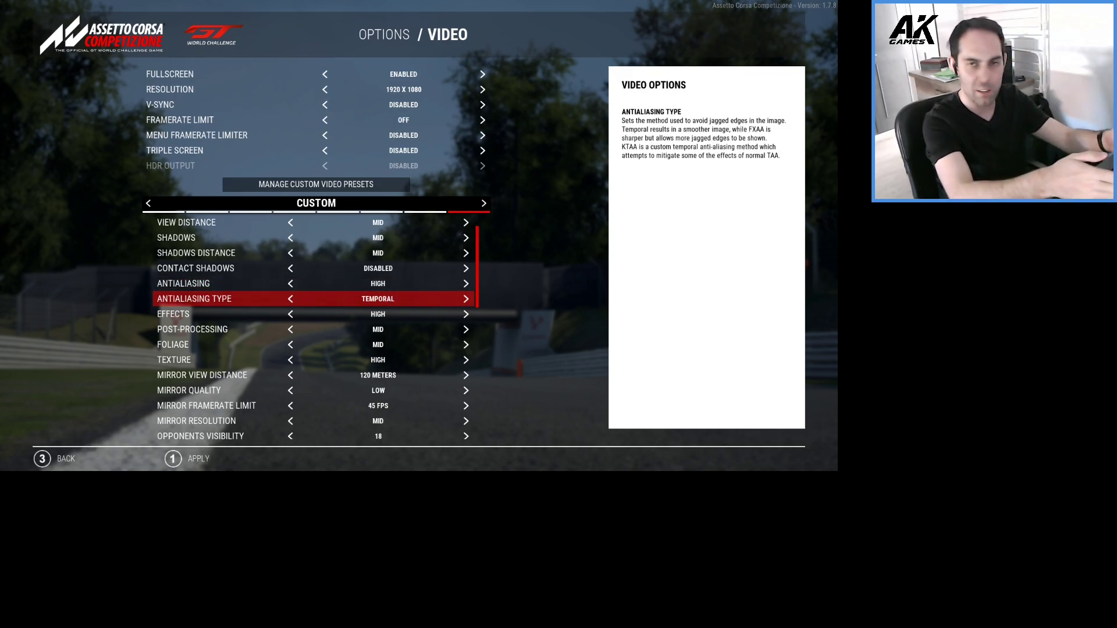
# Review the basic settings from Effects, Post-Processing, Foliage and Texture through the mirror options to Opponents Visibility.
pyautogui.press('Down')
pyautogui.press('Down')
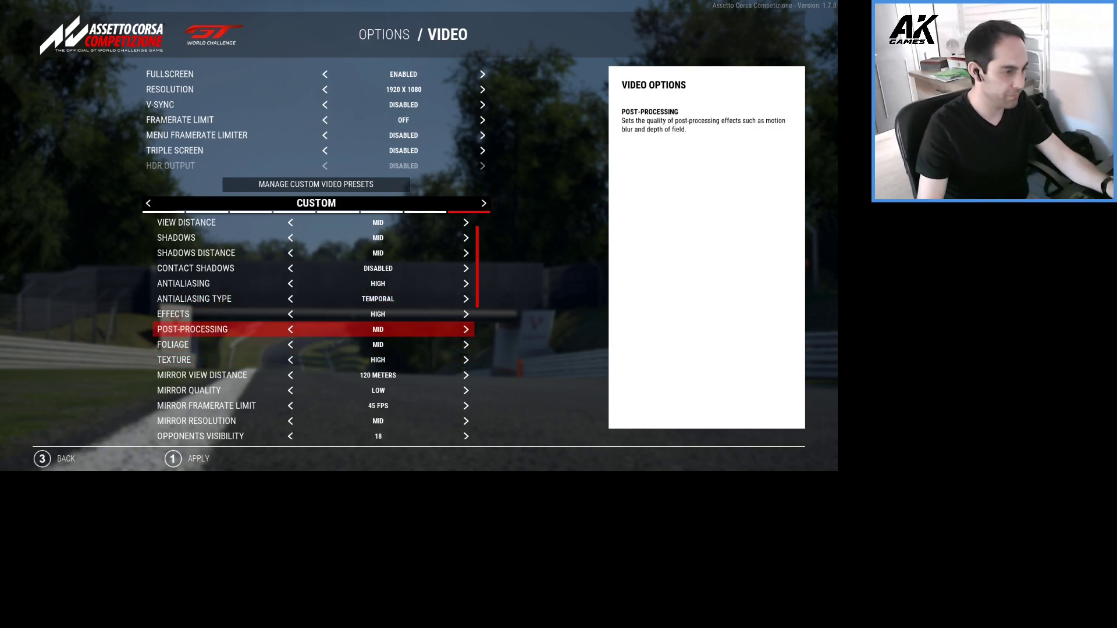
pyautogui.press('Up')
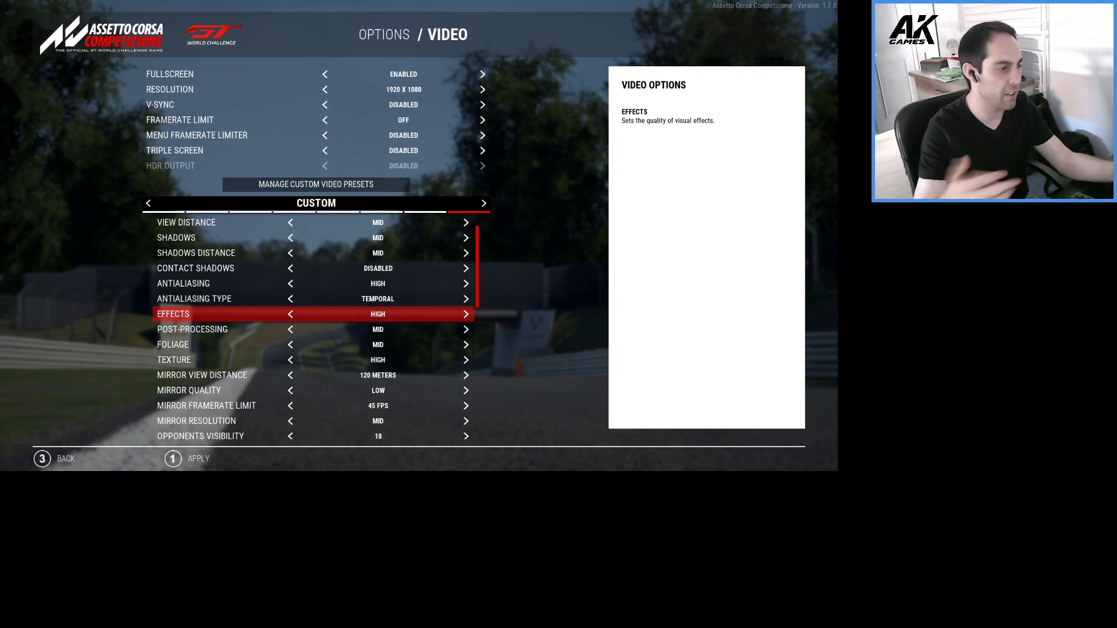
pyautogui.press('Down')
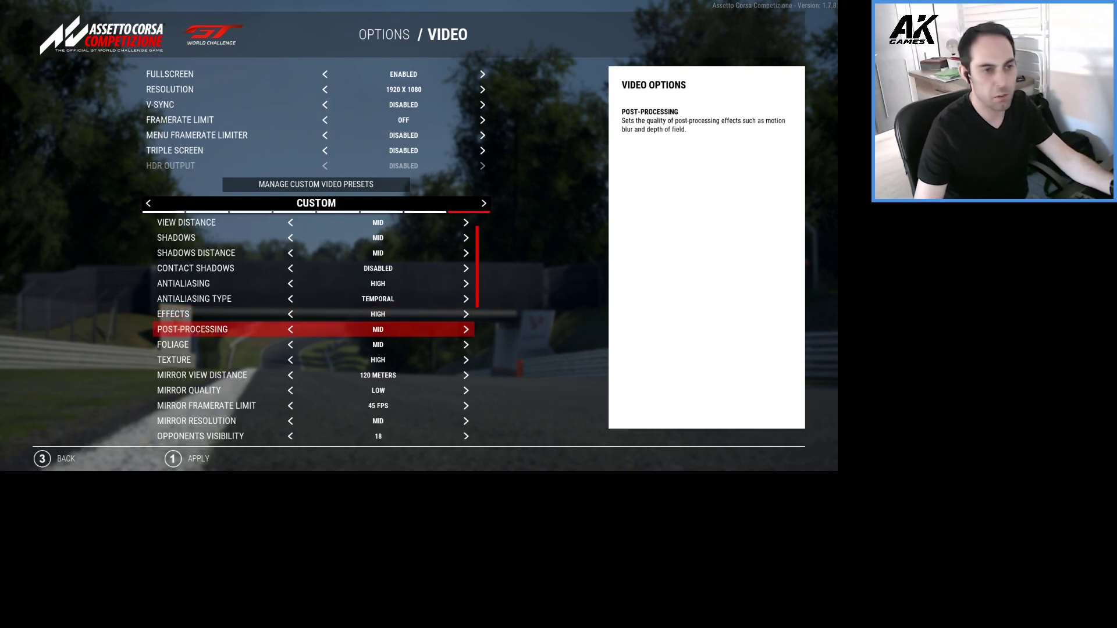
pyautogui.press('Down')
pyautogui.press('Down')
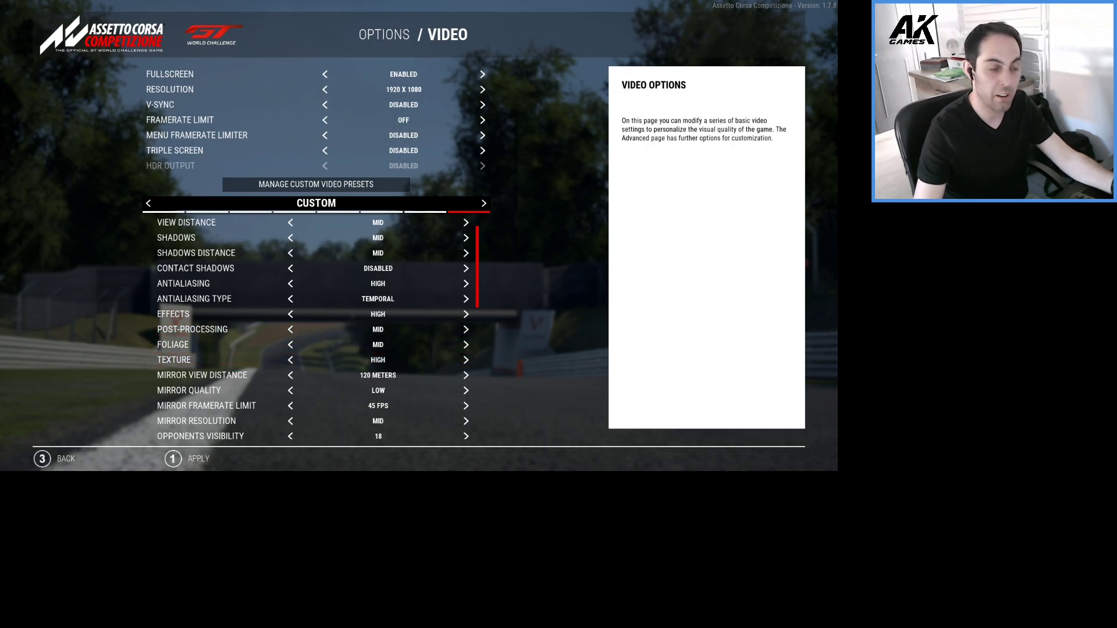
pyautogui.scroll(-5, 319, 329)
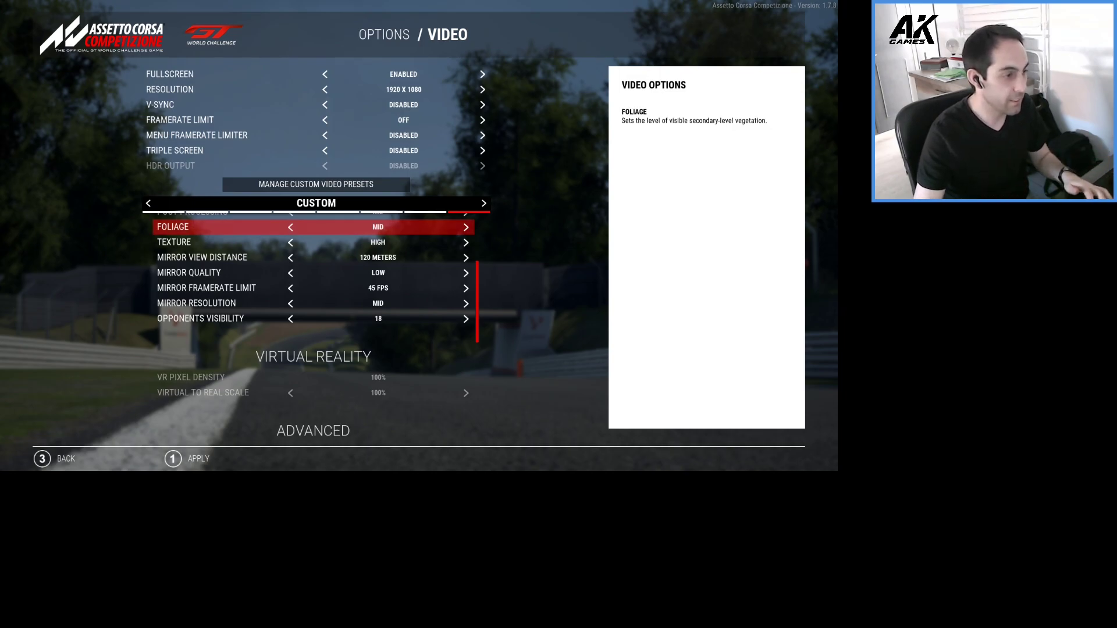
pyautogui.press('Down')
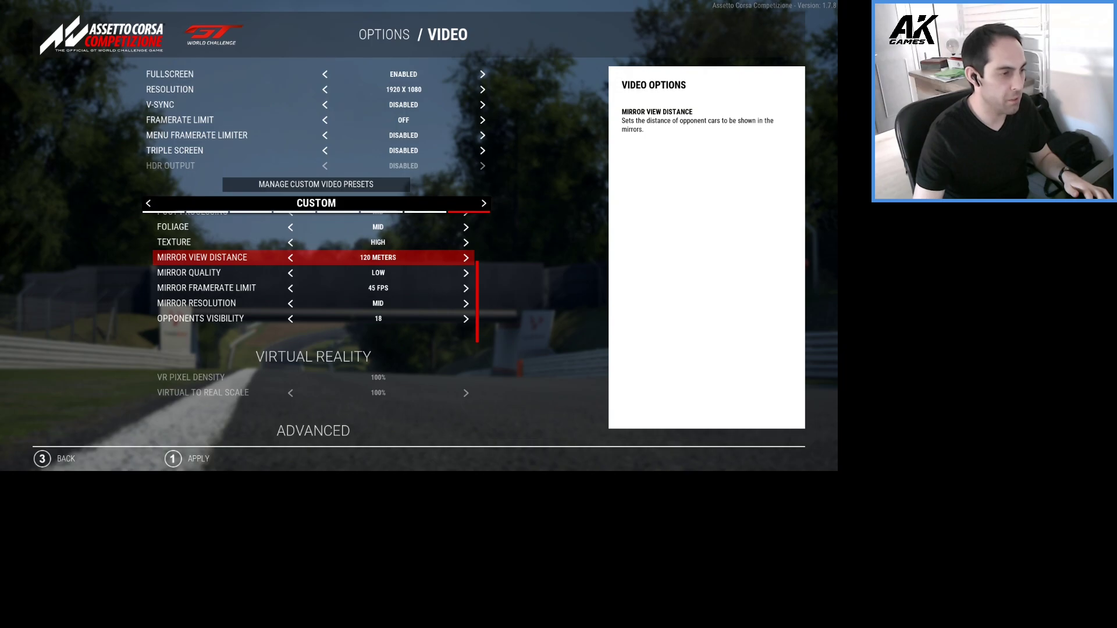
pyautogui.press('Down')
pyautogui.press('Down')
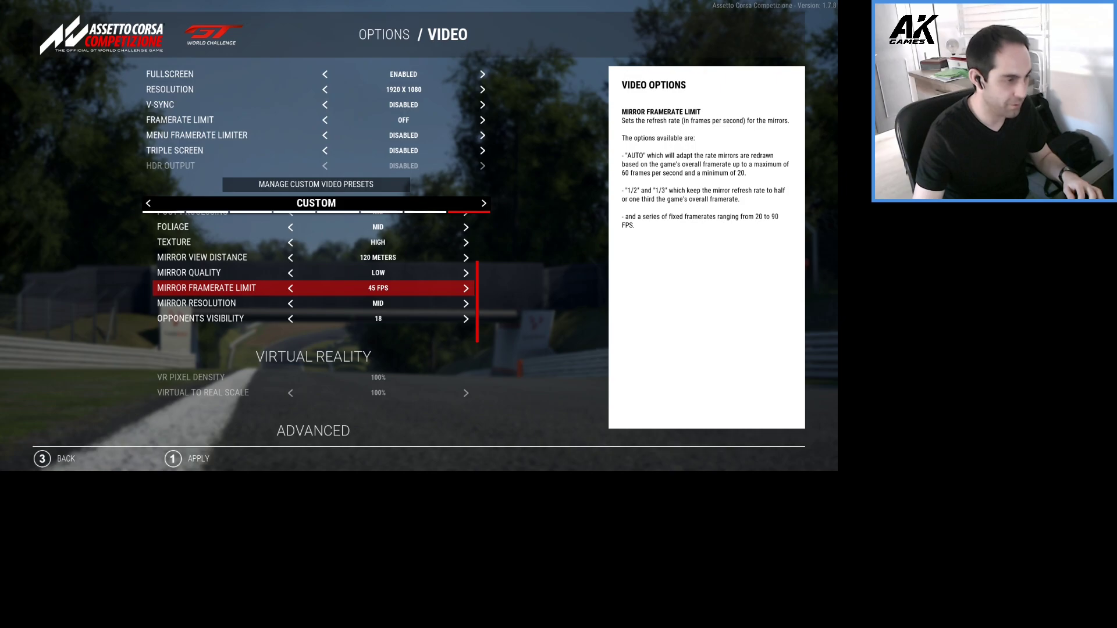
pyautogui.press('Down')
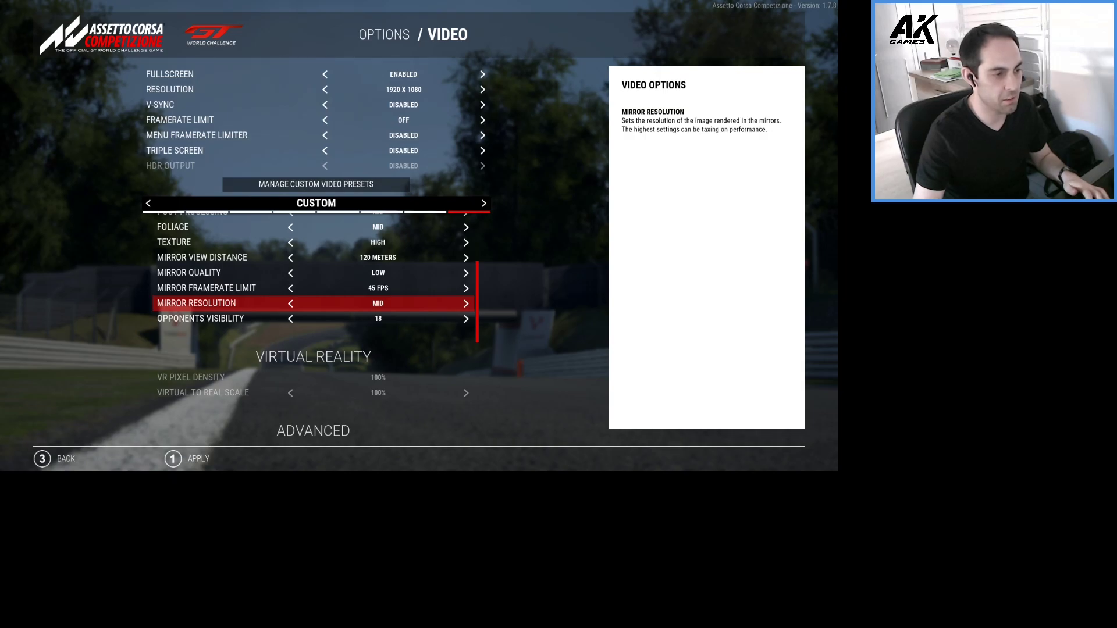
pyautogui.press('Down')
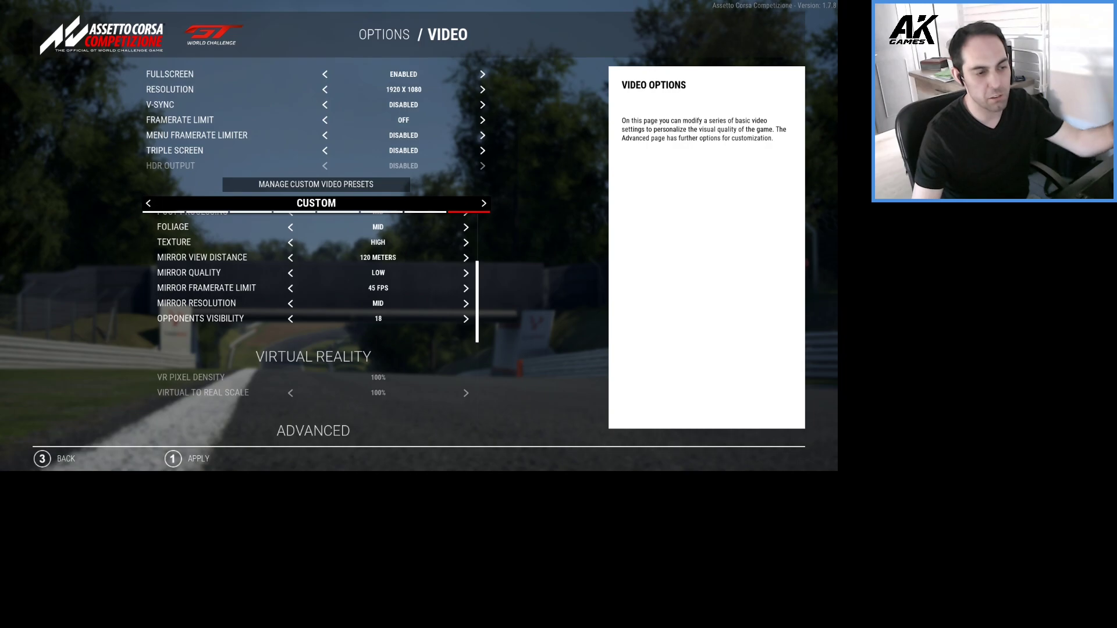
# Examine VR Pixel Density and Virtual to Real Scale, and the advanced settings from Materials Quality to Bloom Quality.
pyautogui.scroll(-1, 315, 326)
pyautogui.scroll(-4, 316, 326)
pyautogui.scroll(1, 316, 326)
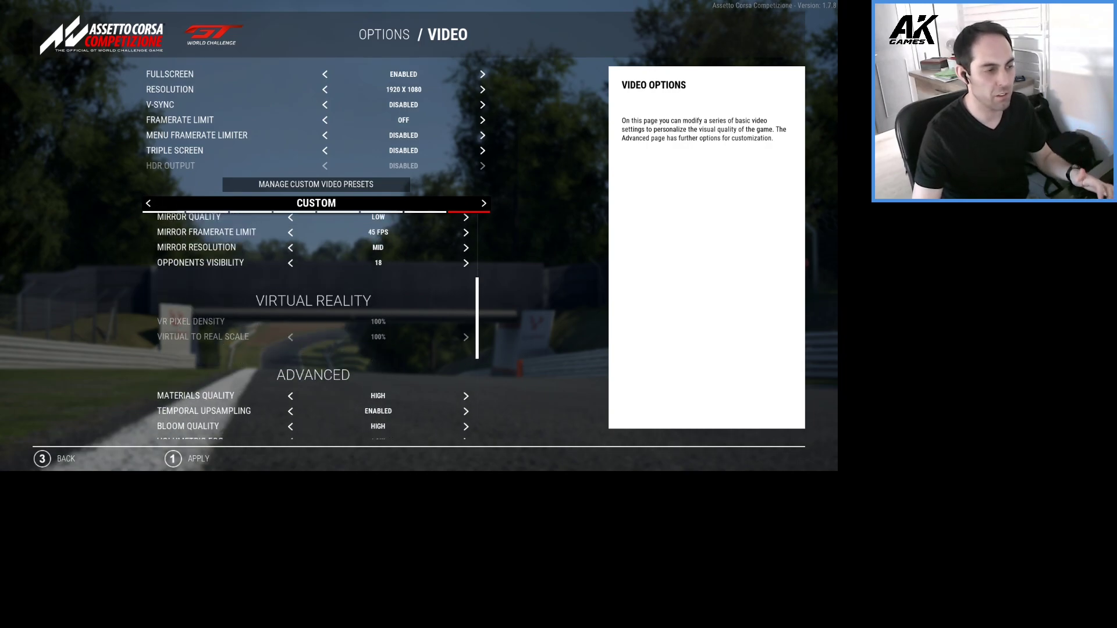
pyautogui.press('Down')
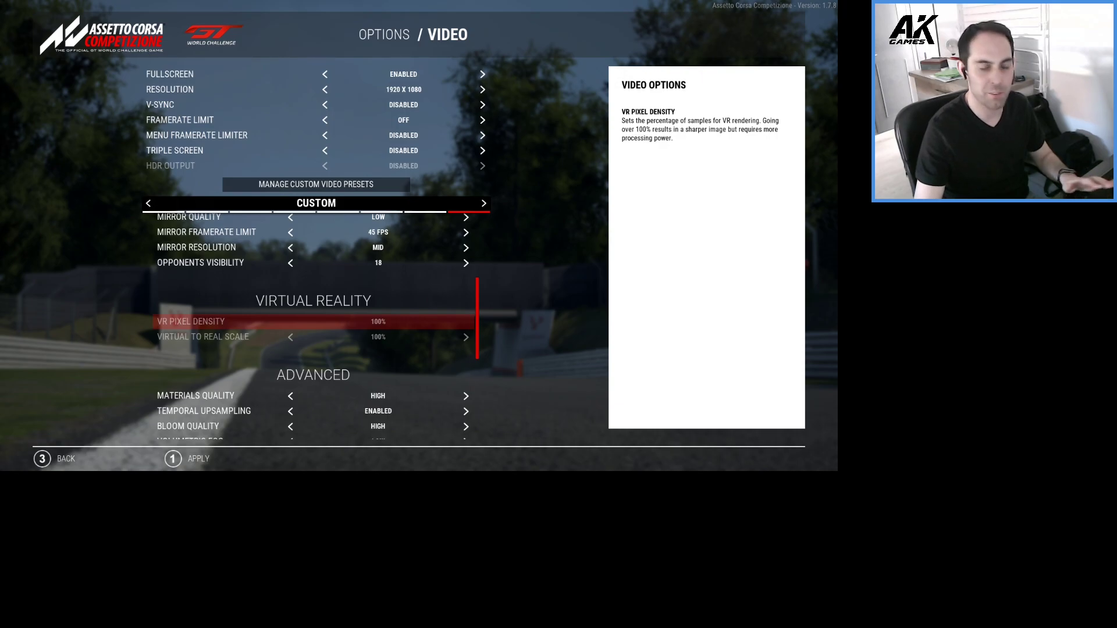
pyautogui.press('Down')
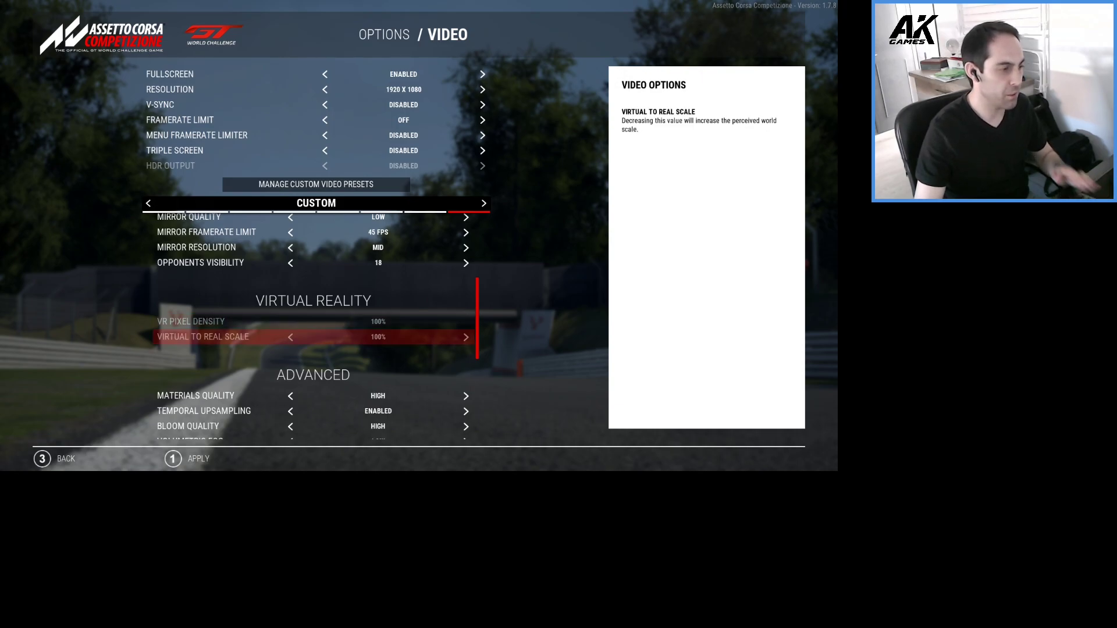
pyautogui.press('Down')
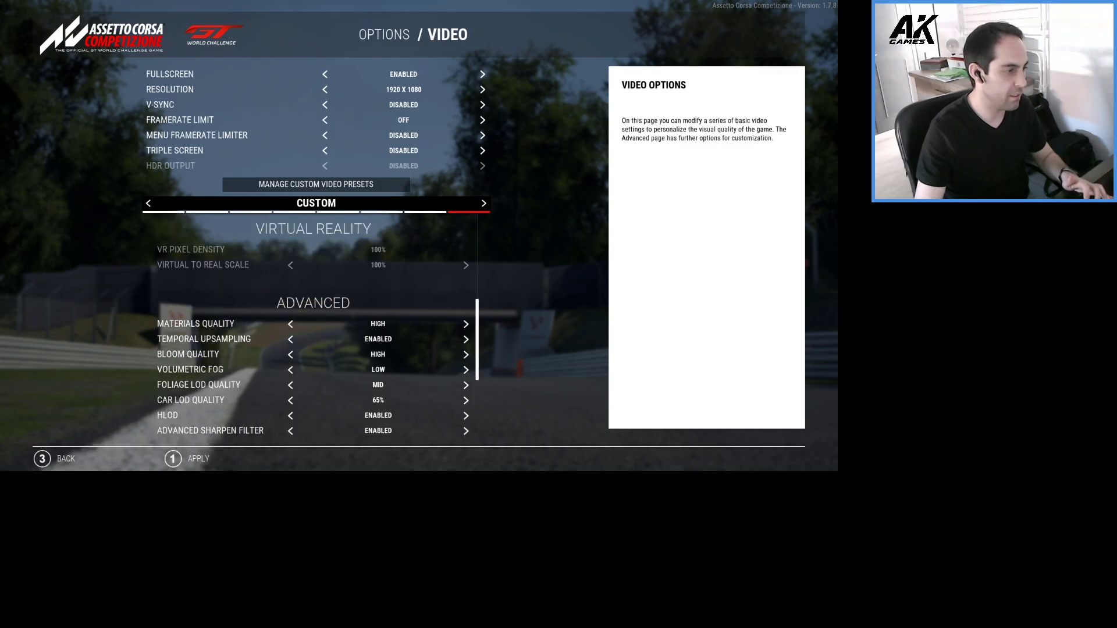
pyautogui.press('Down')
pyautogui.press('Up')
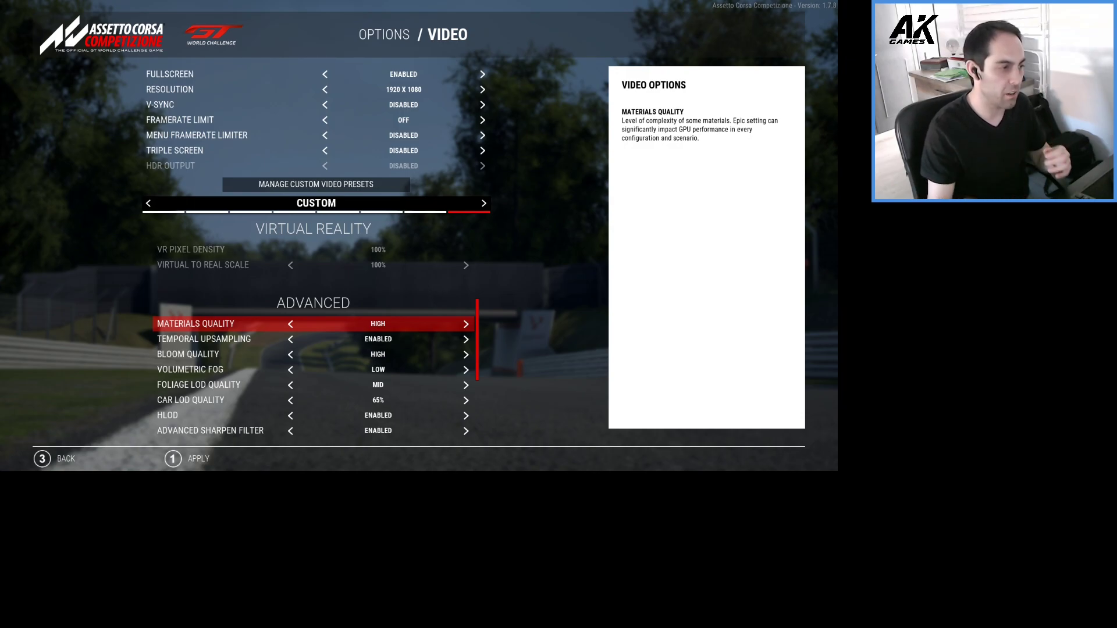
pyautogui.press('Down')
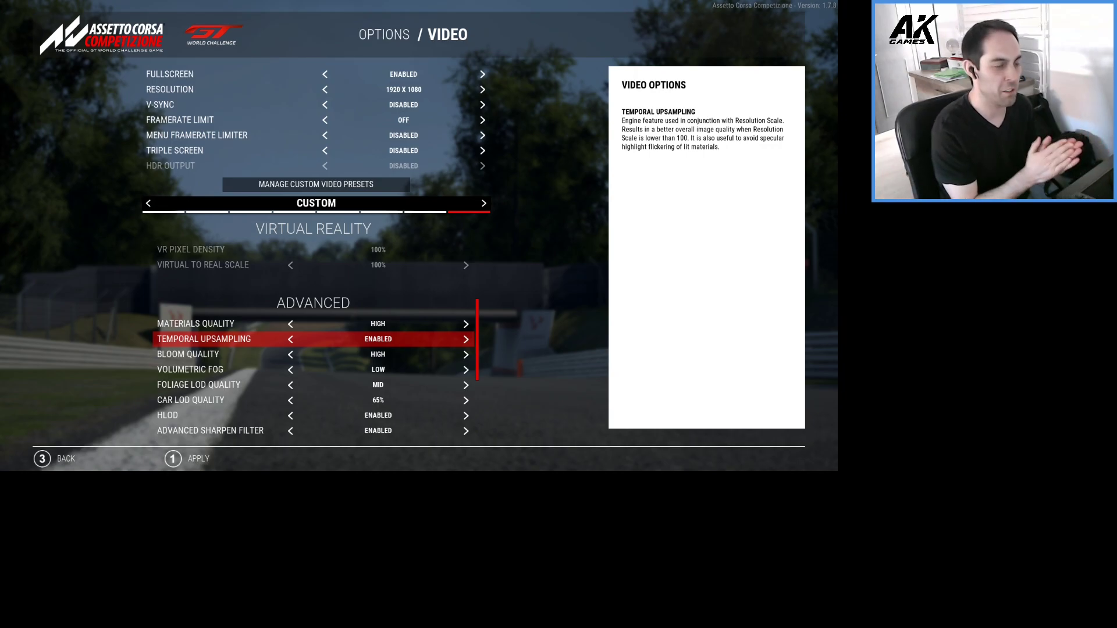
pyautogui.press('Up')
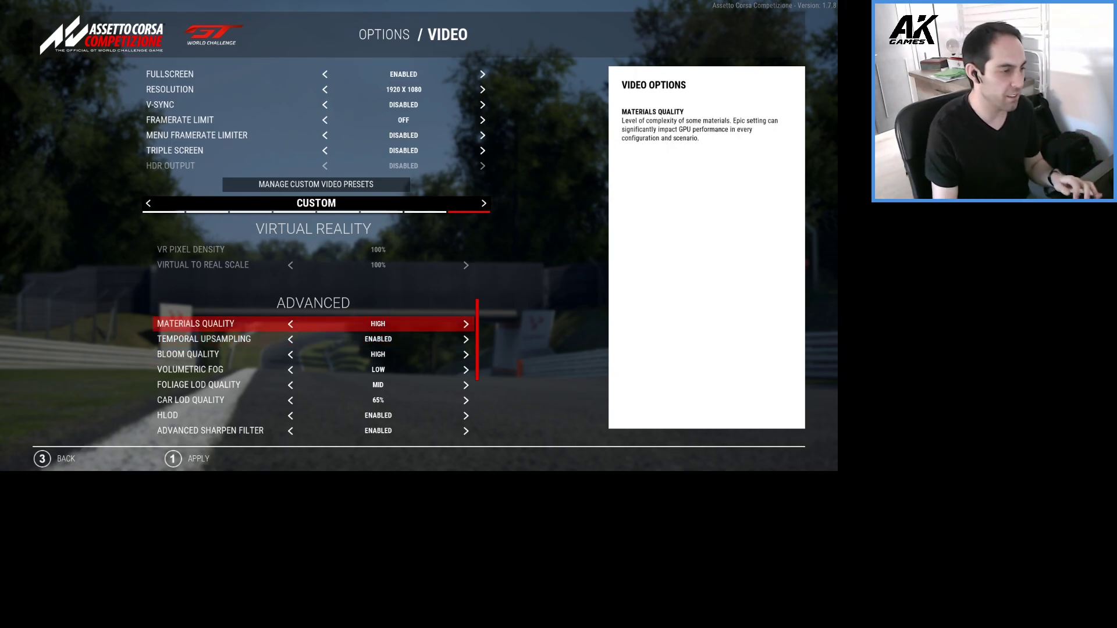
pyautogui.press('Down')
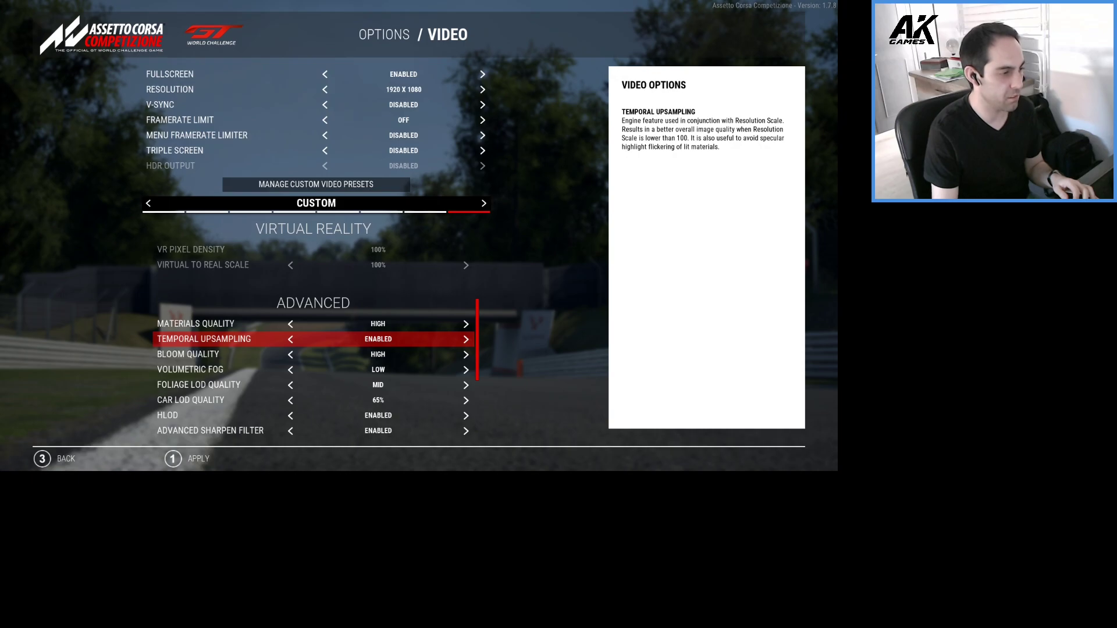
pyautogui.press('Down')
pyautogui.press('Down')
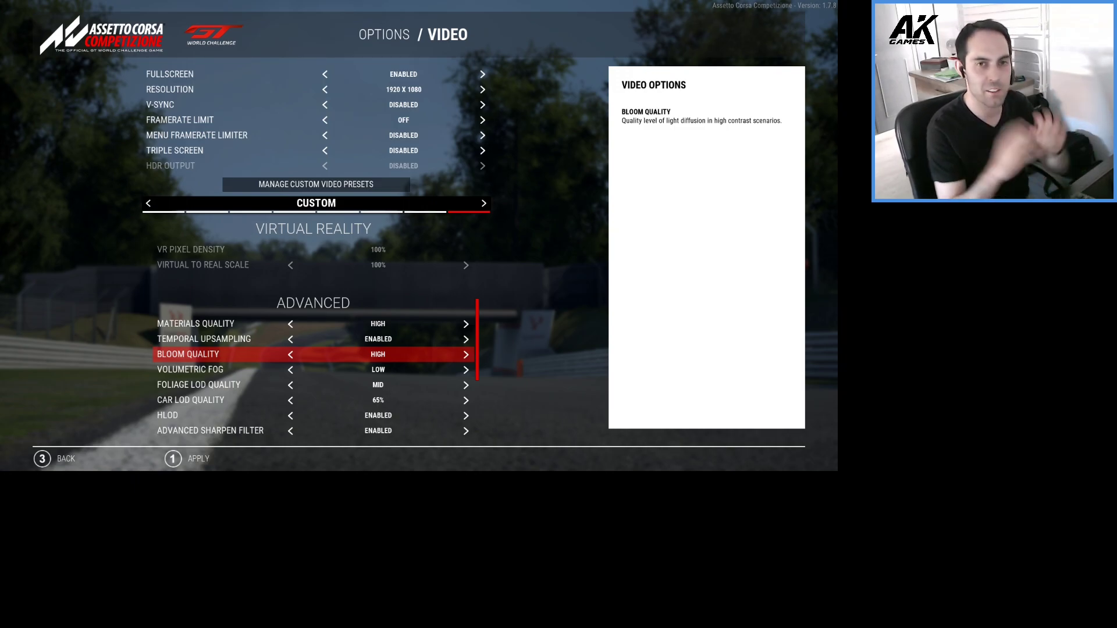
# Review the advanced settings from Volumetric Fog to Advanced Sharpen Filter and the Image Customization settings, ending back at the basic settings.
pyautogui.press('Down')
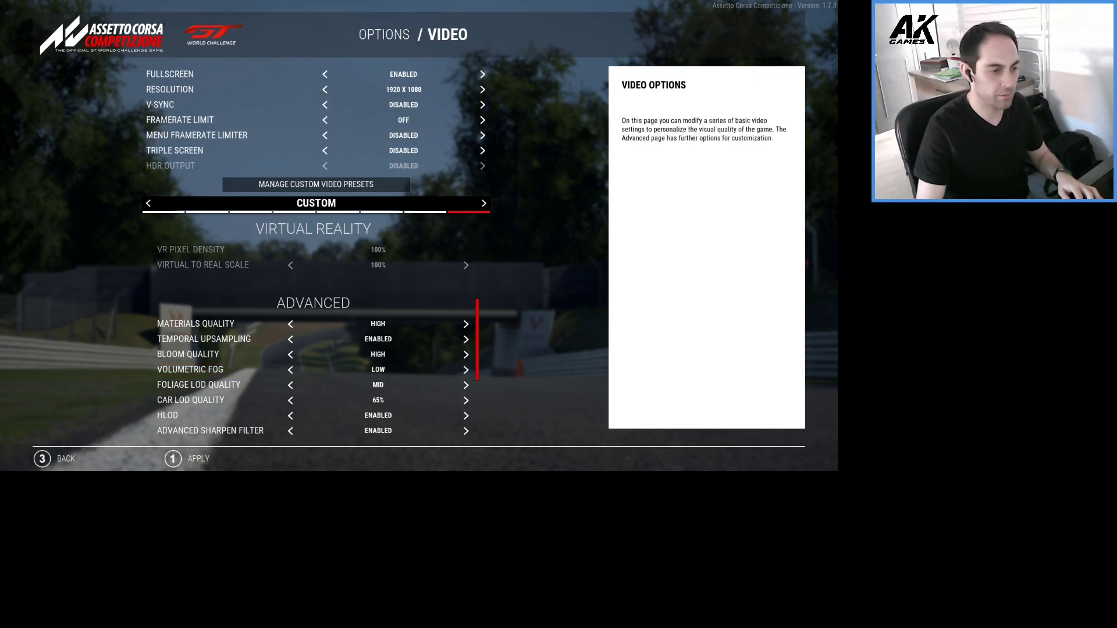
pyautogui.moveTo(477, 348); pyautogui.dragTo(477, 357)
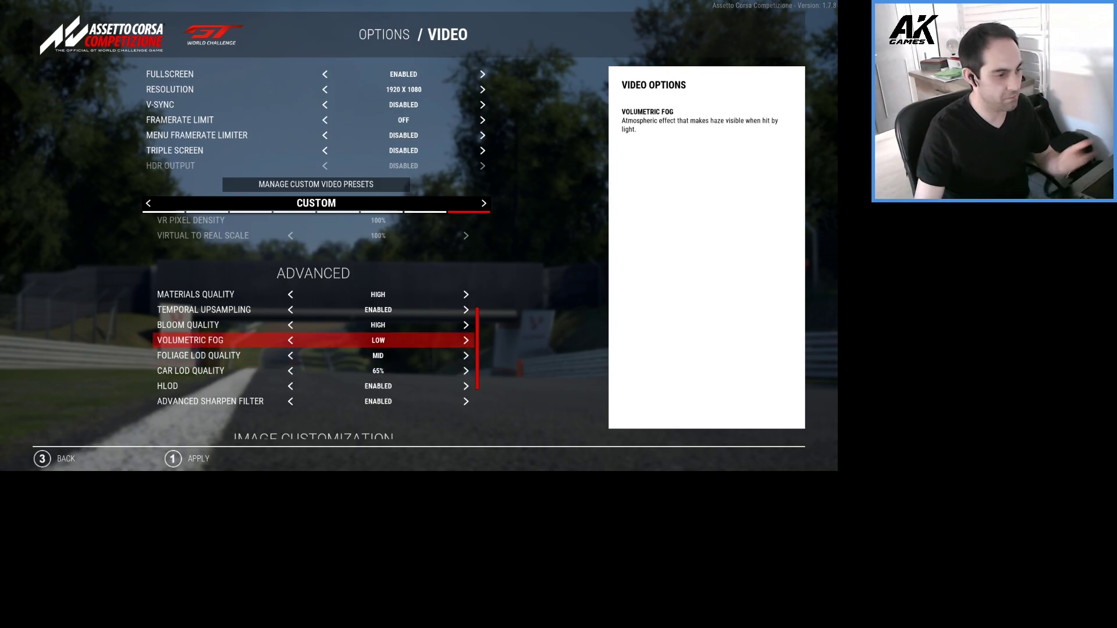
pyautogui.press('Down')
pyautogui.press('Down')
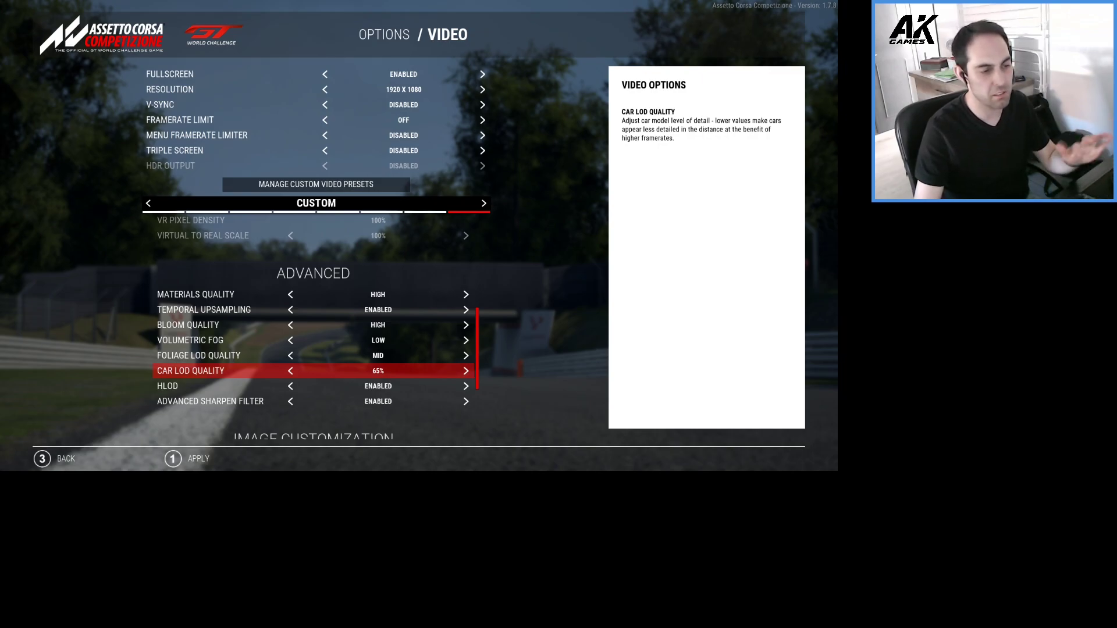
pyautogui.scroll(-3, 314, 326)
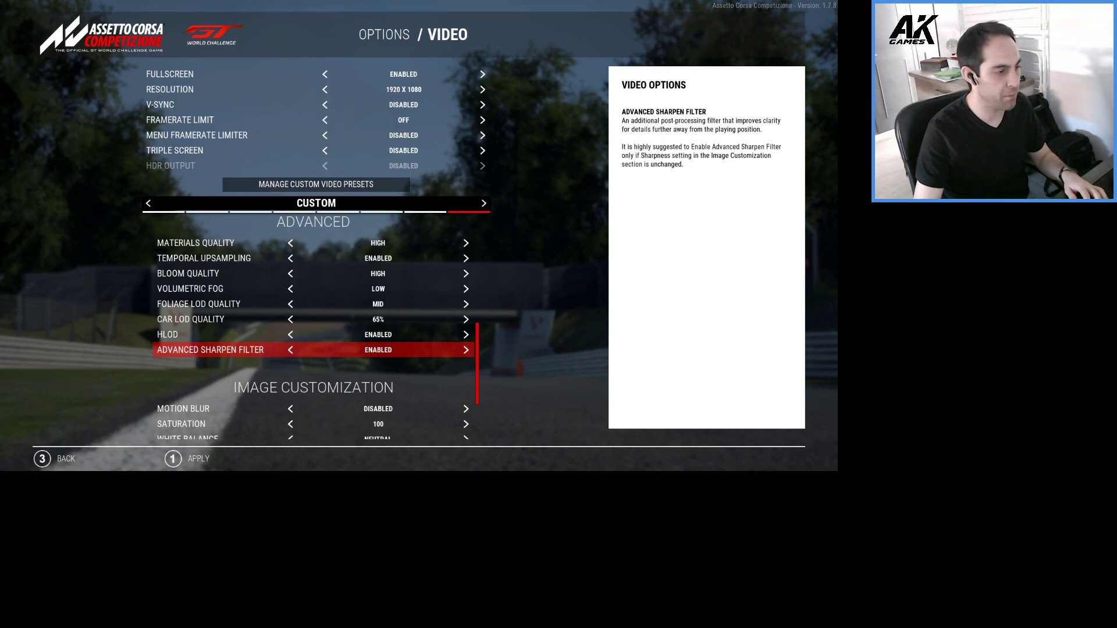
pyautogui.scroll(-3, 314, 325)
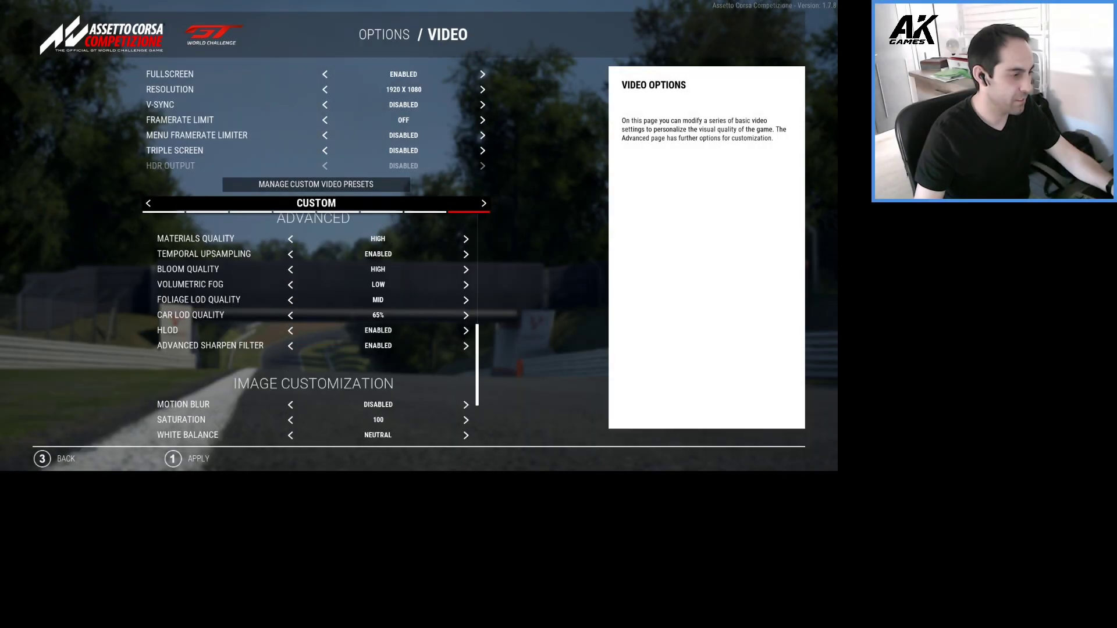
pyautogui.scroll(6, 314, 338)
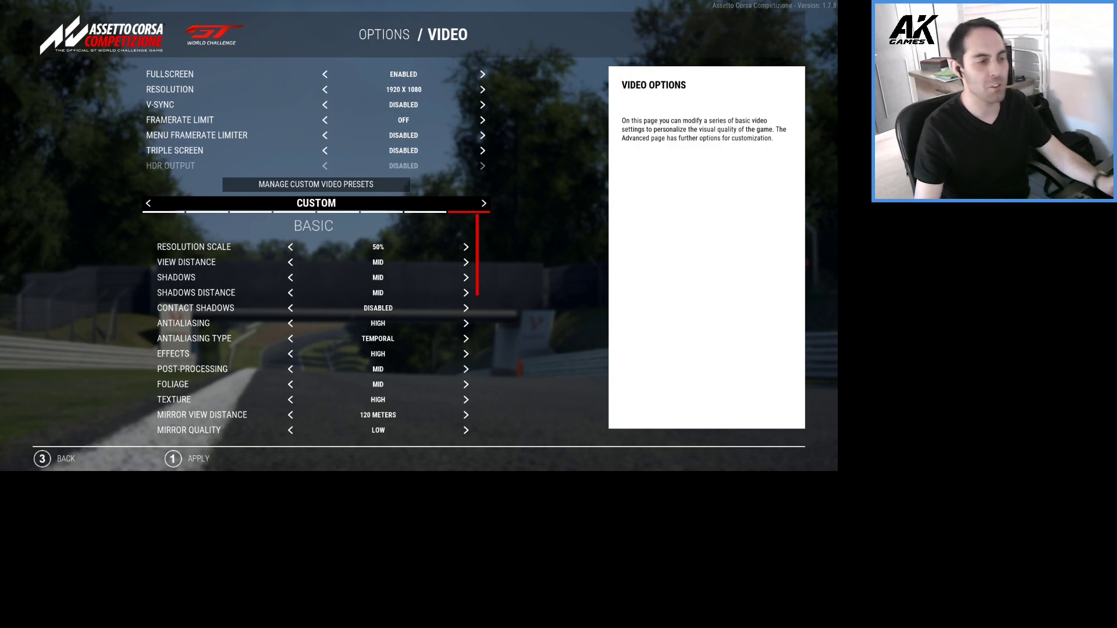